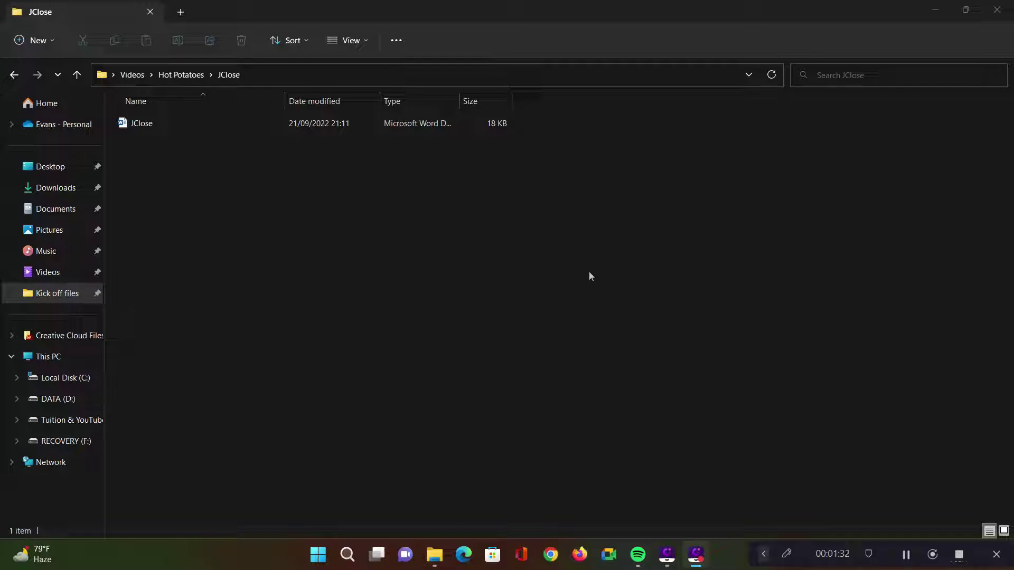
# Step: Launch Hot Potatoes 7 from the Start search and start a new JCloze exercise
pyautogui.click(318, 554)
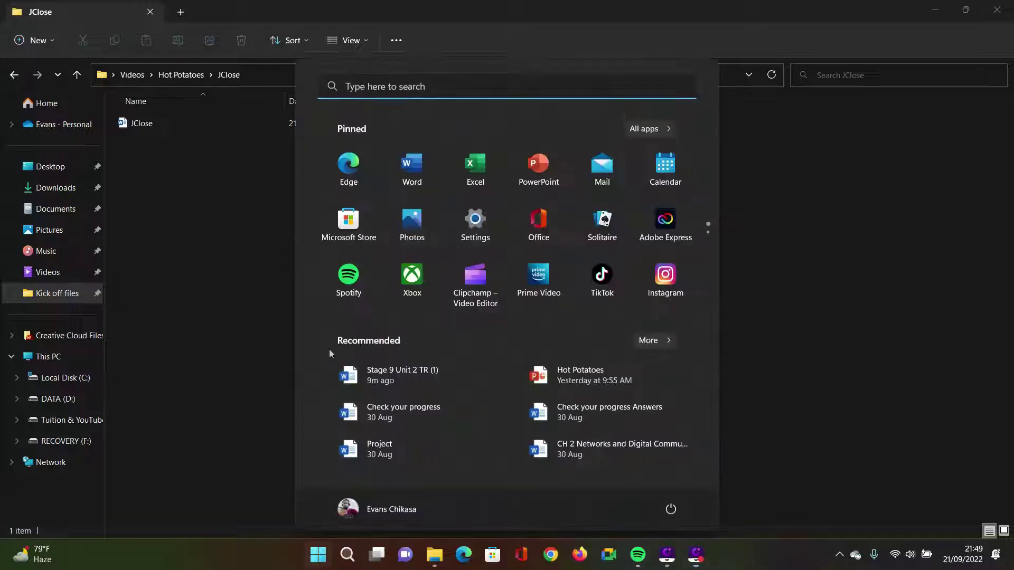
pyautogui.write('hot')
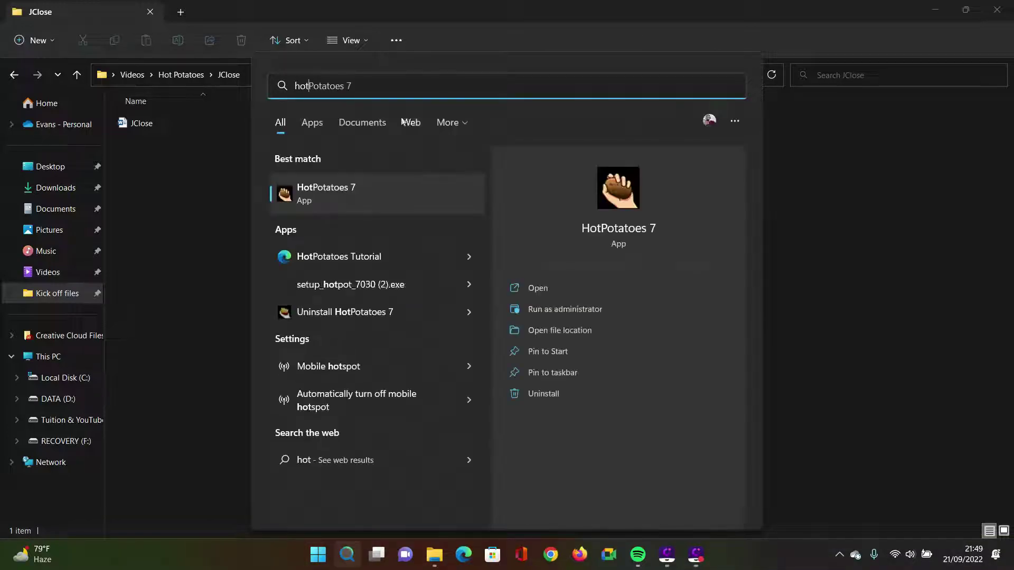
pyautogui.click(325, 186)
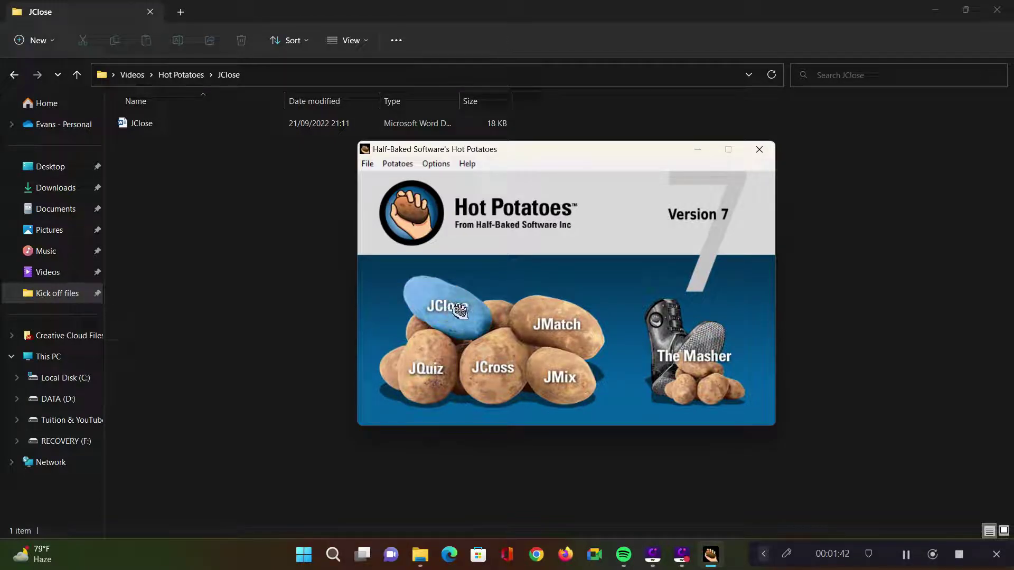
pyautogui.click(453, 307)
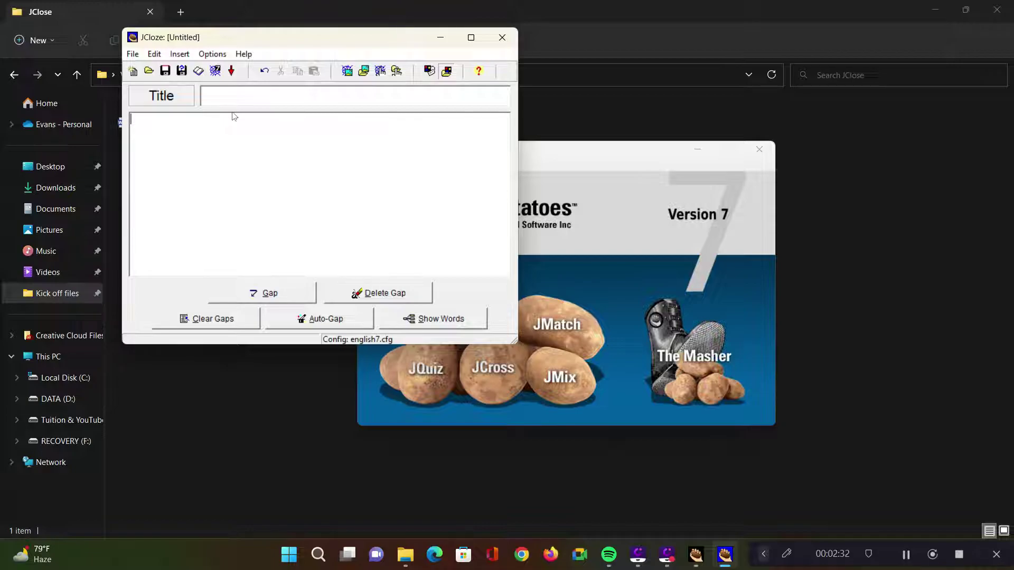
# Step: Check the JCloze Title and text fields, then bring the JClose folder window back up
pyautogui.click(284, 97)
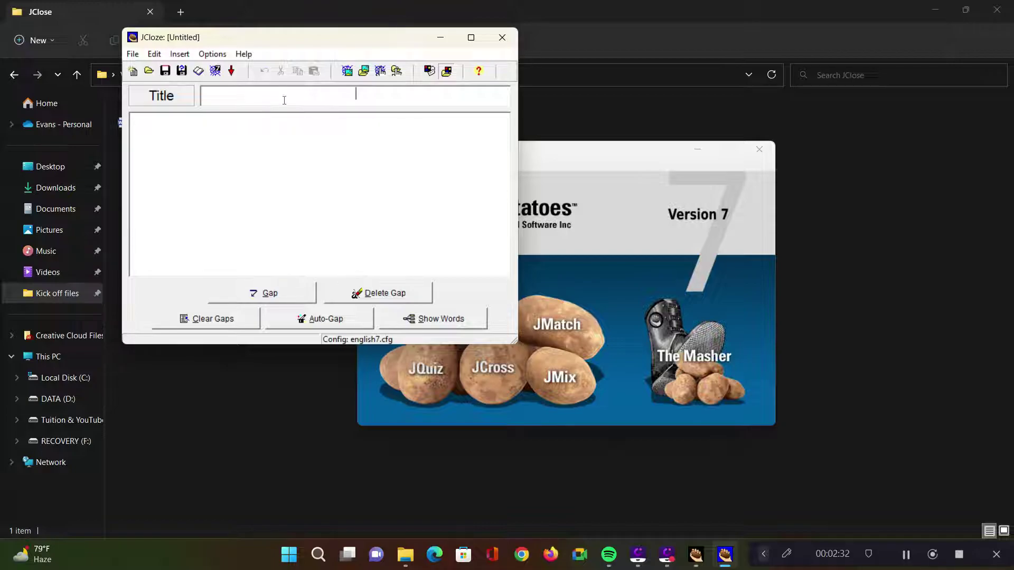
pyautogui.click(248, 132)
pyautogui.click(573, 37)
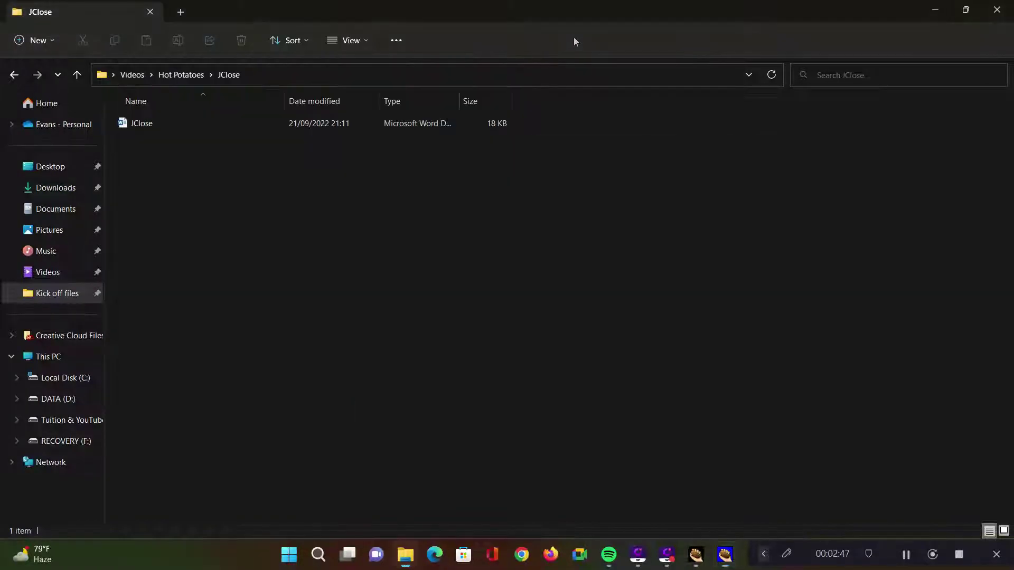
# Step: Open JClose.docx in Word and select the word list and sentences a–d
pyautogui.doubleClick(154, 125)
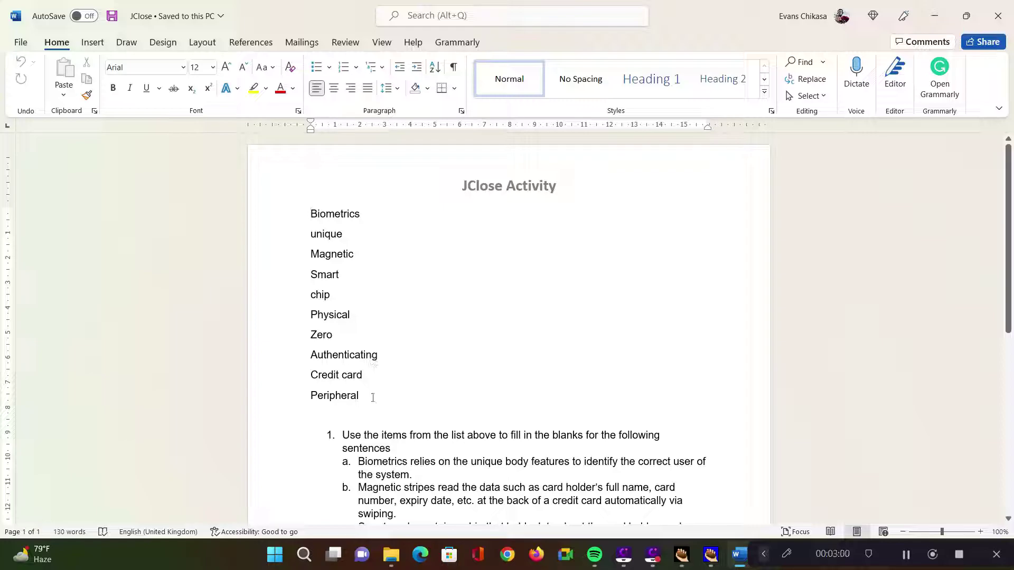
pyautogui.moveTo(376, 397); pyautogui.dragTo(286, 214)
pyautogui.scroll(-3, 373, 378)
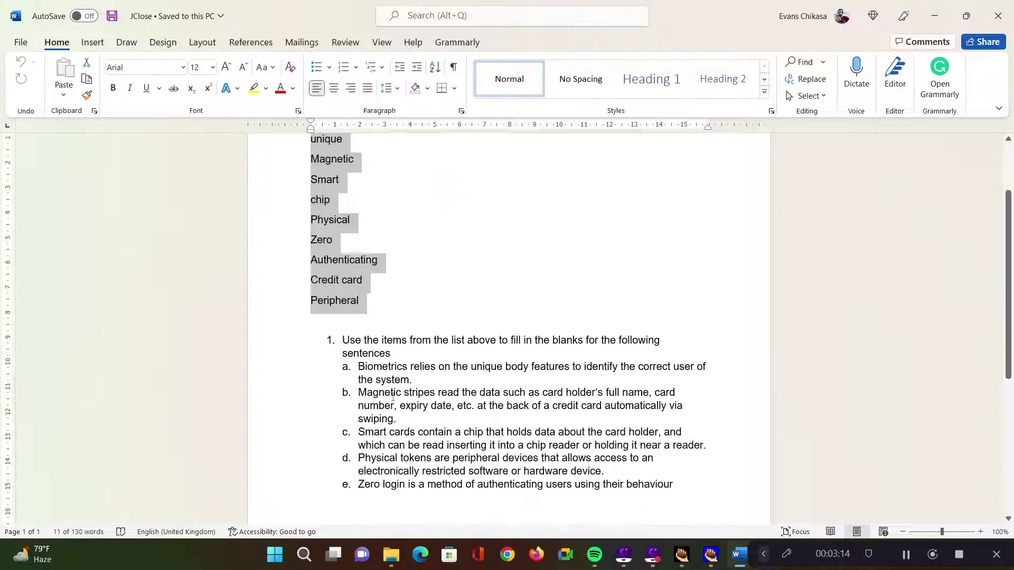
pyautogui.moveTo(359, 366); pyautogui.dragTo(677, 485)
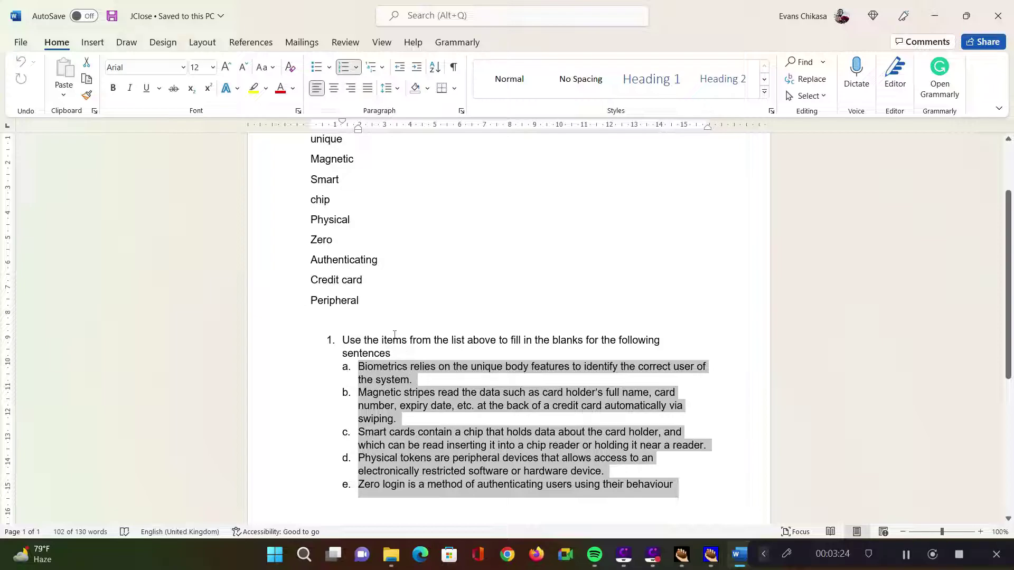
# Step: Reselect the Biometrics–Peripheral word list, then all five sentences a–e
pyautogui.scroll(2, 390, 327)
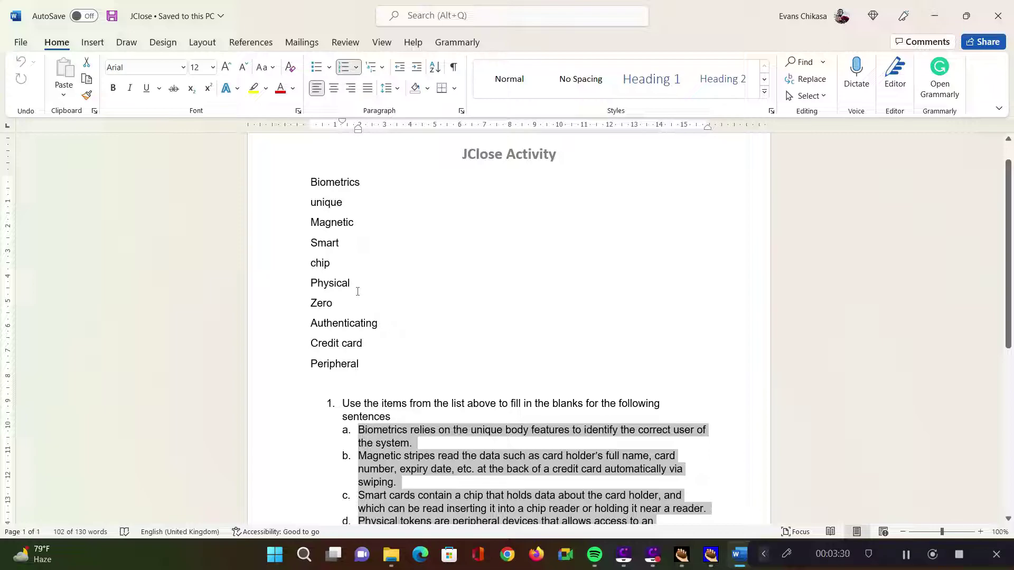
pyautogui.moveTo(371, 370); pyautogui.dragTo(302, 182)
pyautogui.scroll(-2, 357, 371)
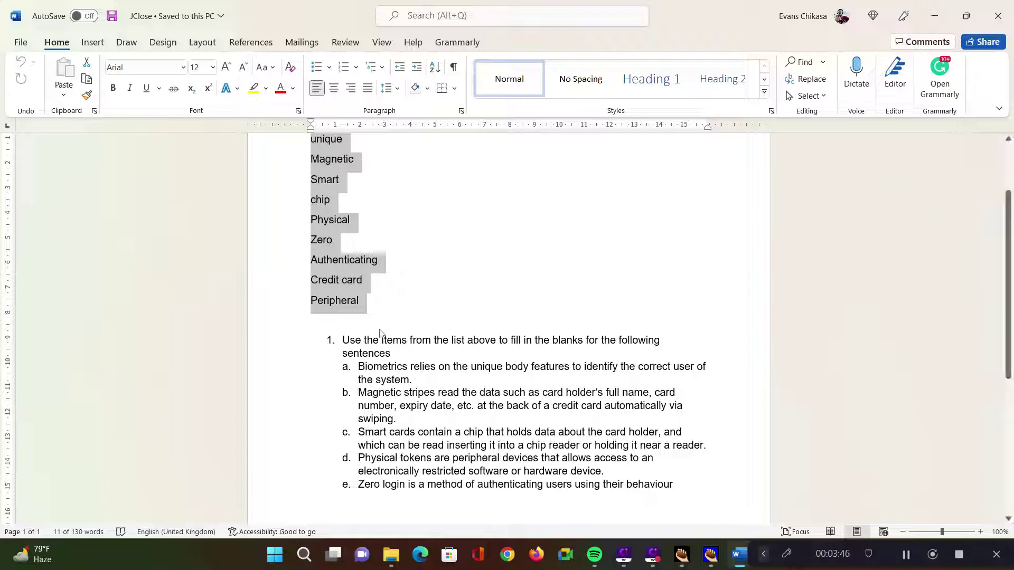
pyautogui.moveTo(358, 367); pyautogui.dragTo(714, 494)
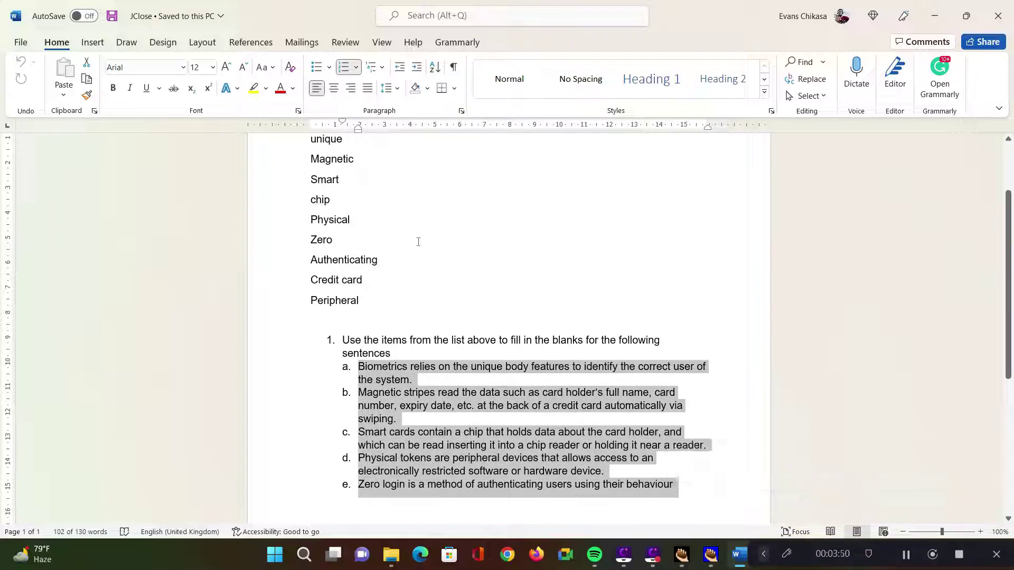
pyautogui.scroll(2, 372, 296)
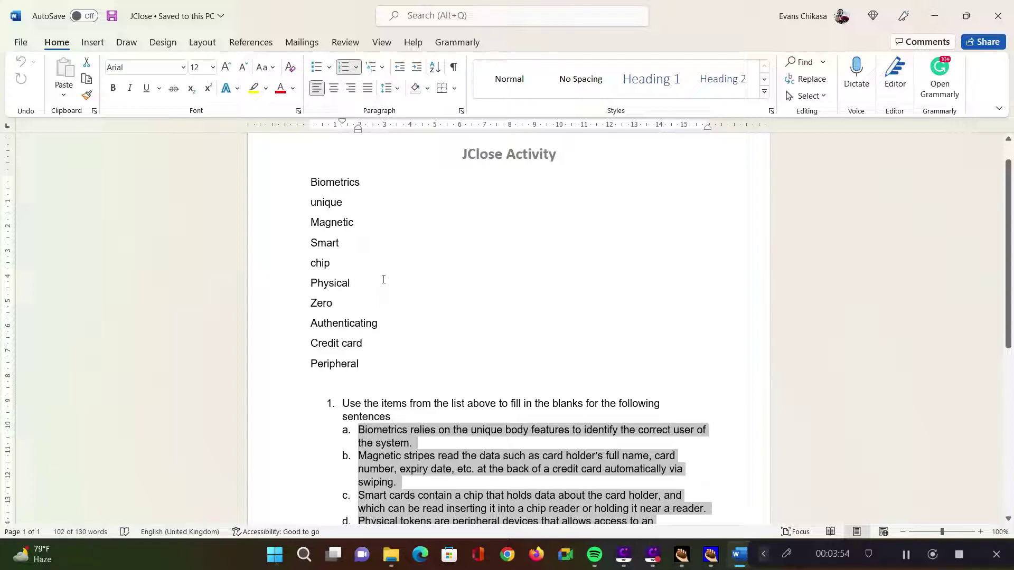
# Step: Copy sentences a–e from Word and paste them into the JCloze exercise text
pyautogui.rightClick(391, 440)
pyautogui.click(417, 168)
pyautogui.click(709, 558)
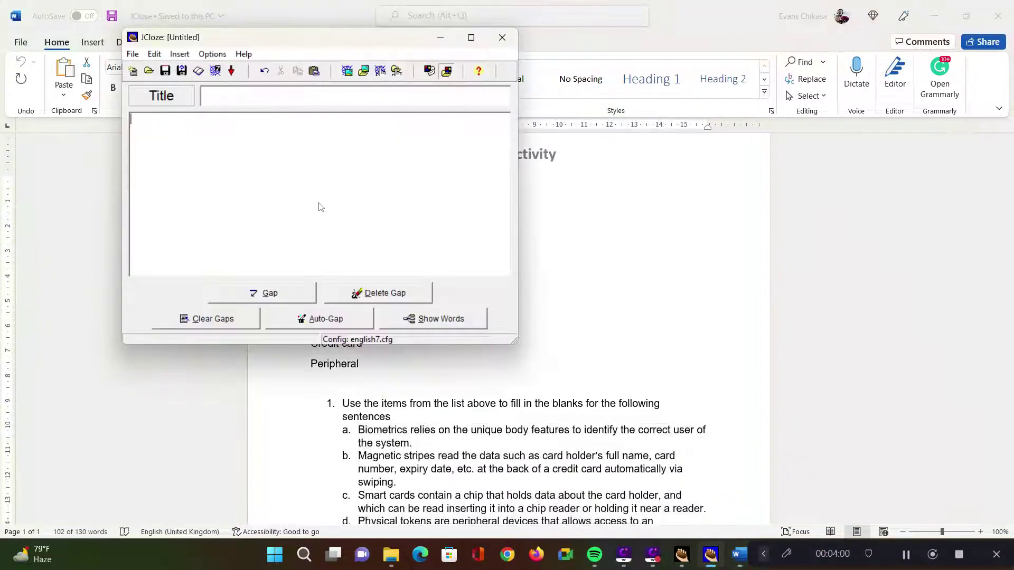
pyautogui.rightClick(193, 141)
pyautogui.click(259, 175)
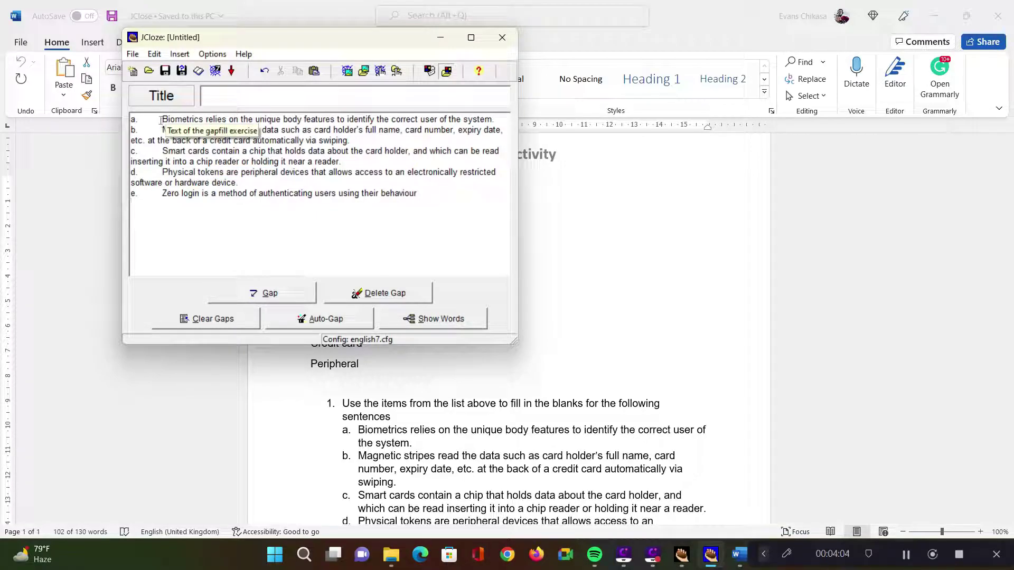
# Step: Delete the a.–e. labels and title the exercise 'Networks and Security'
pyautogui.moveTo(161, 119); pyautogui.dragTo(130, 119)
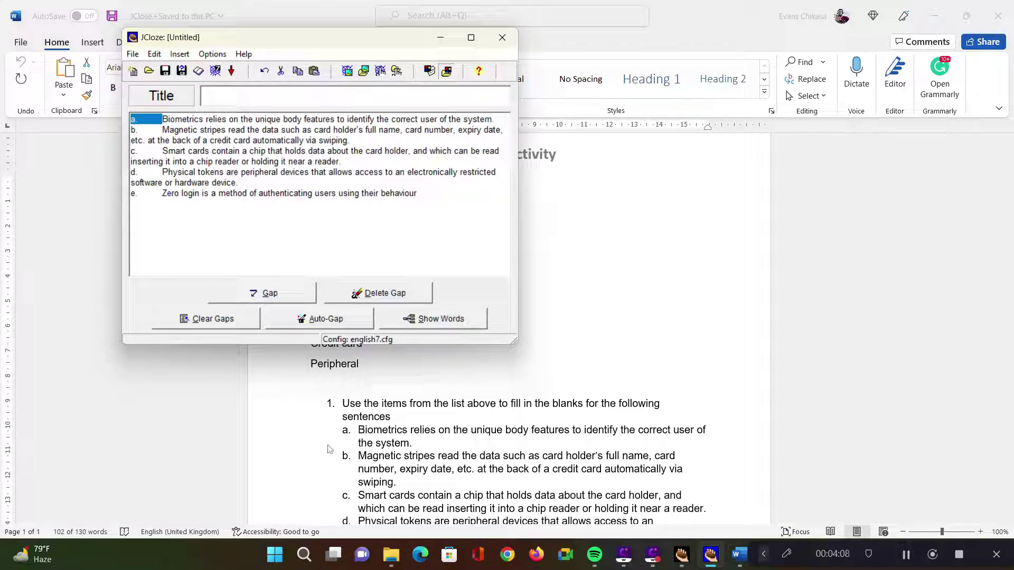
pyautogui.press('Delete')
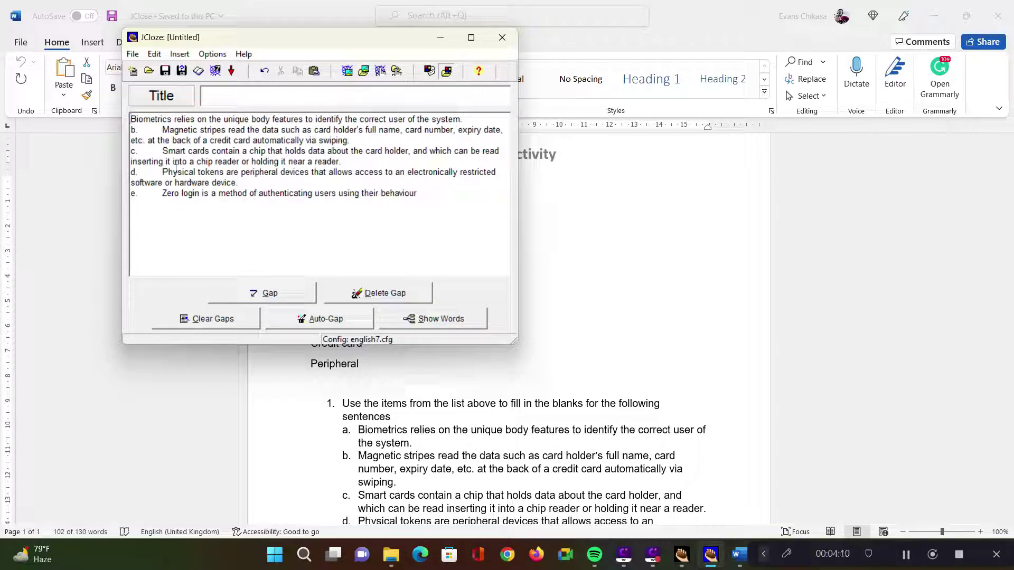
pyautogui.press('Down')
pyautogui.press('Delete')
pyautogui.press('Delete')
pyautogui.press('Delete')
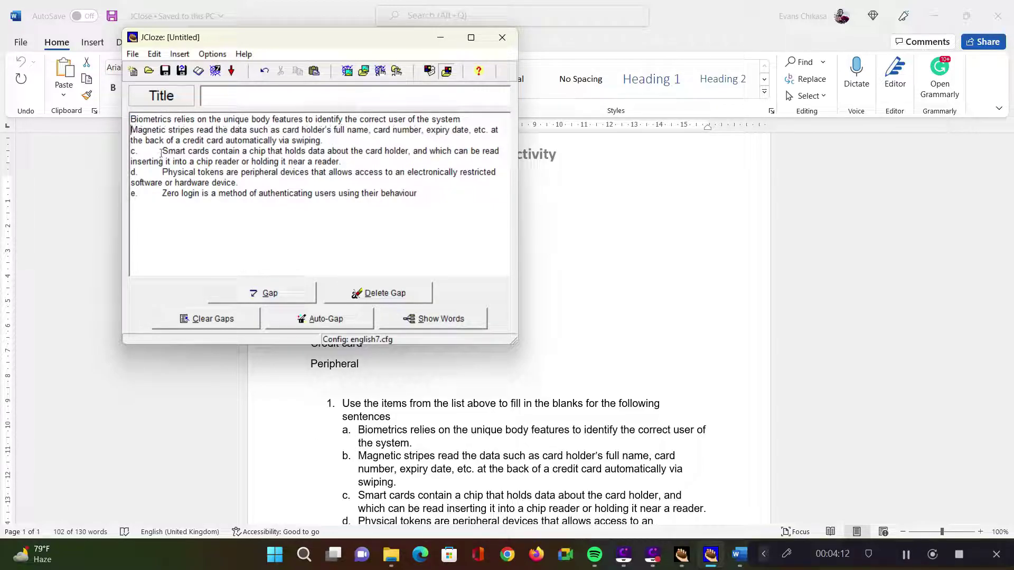
pyautogui.click(161, 153)
pyautogui.press('BackSpace')
pyautogui.press('BackSpace')
pyautogui.press('BackSpace')
pyautogui.click(163, 174)
pyautogui.press('BackSpace')
pyautogui.press('BackSpace')
pyautogui.press('BackSpace')
pyautogui.click(163, 193)
pyautogui.press('BackSpace')
pyautogui.press('BackSpace')
pyautogui.press('BackSpace')
pyautogui.click(264, 92)
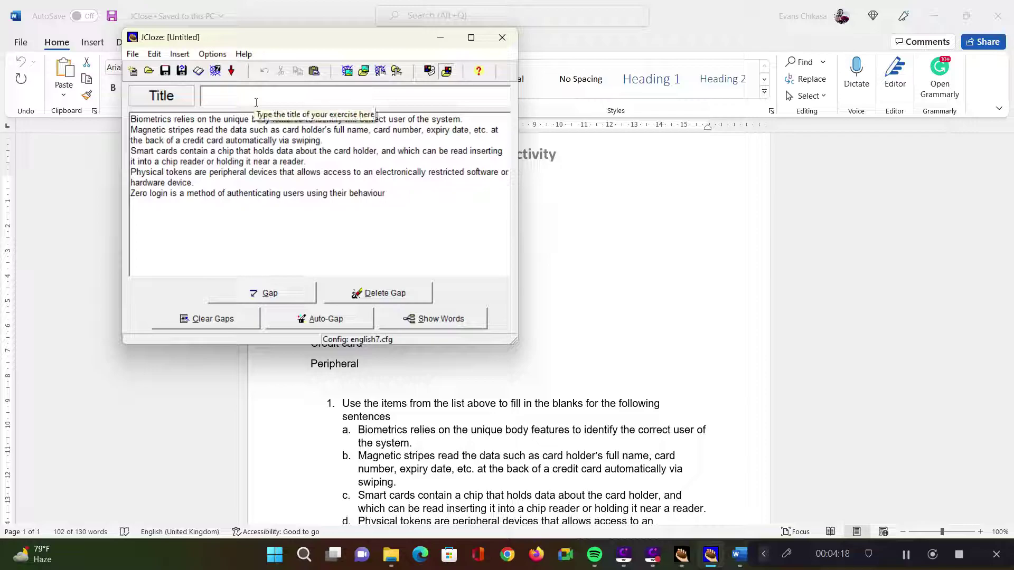
pyautogui.write('Networks and S')
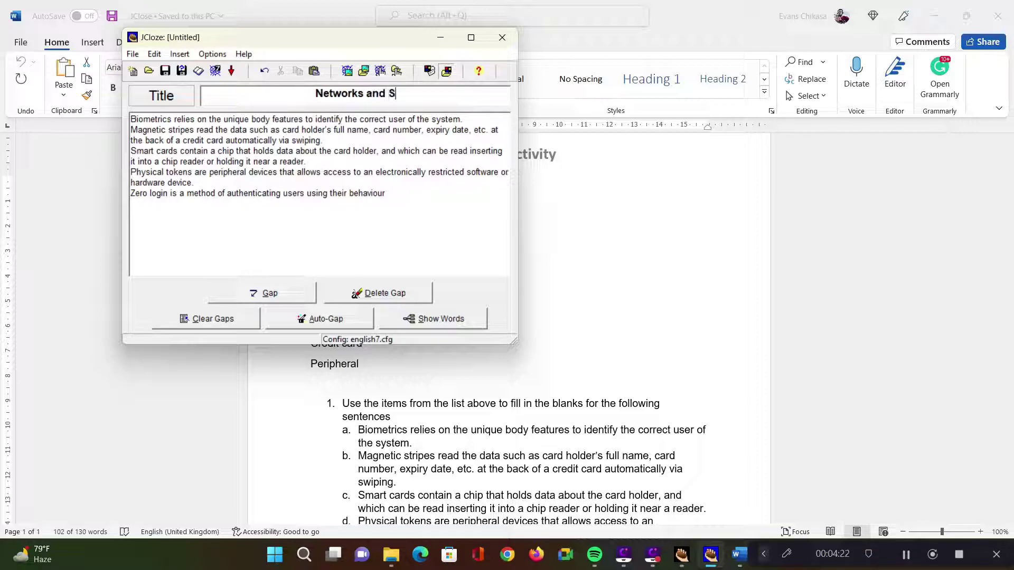
pyautogui.write('ecurity')
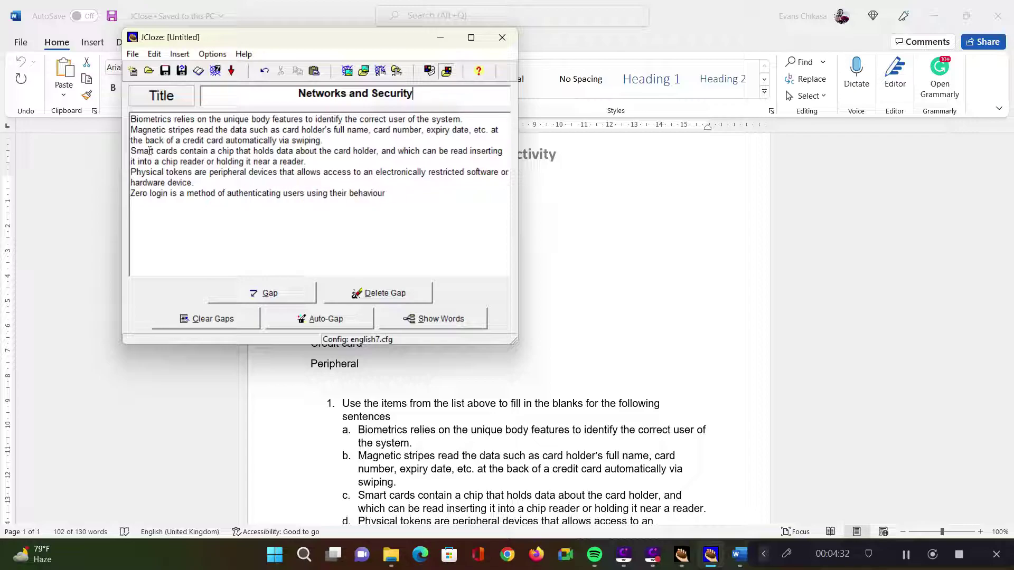
# Step: Select the word Biometrics and make it the first gap
pyautogui.doubleClick(153, 118)
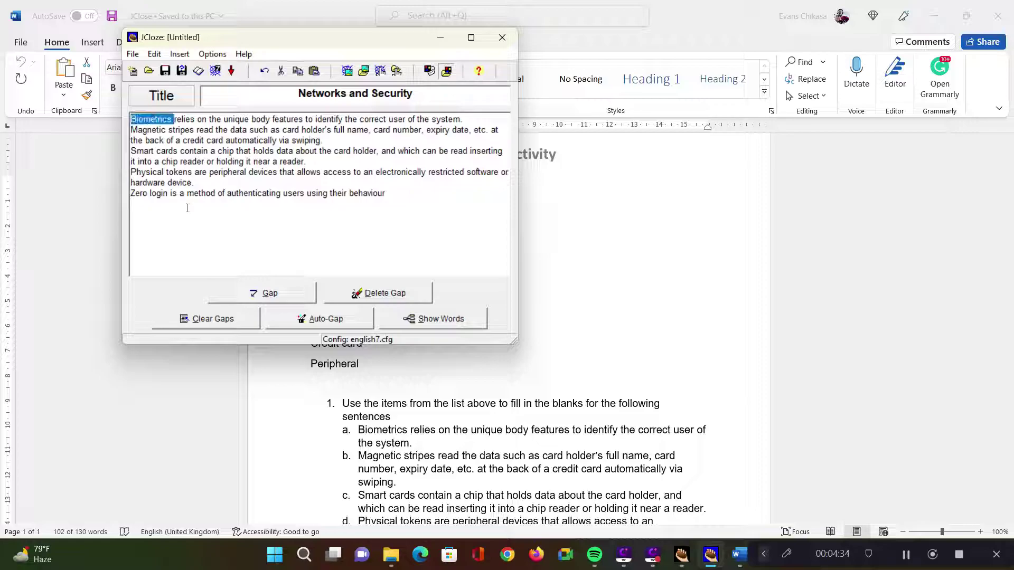
pyautogui.click(169, 121)
pyautogui.tripleClick(133, 120)
pyautogui.click(138, 119)
pyautogui.doubleClick(151, 118)
pyautogui.click(262, 296)
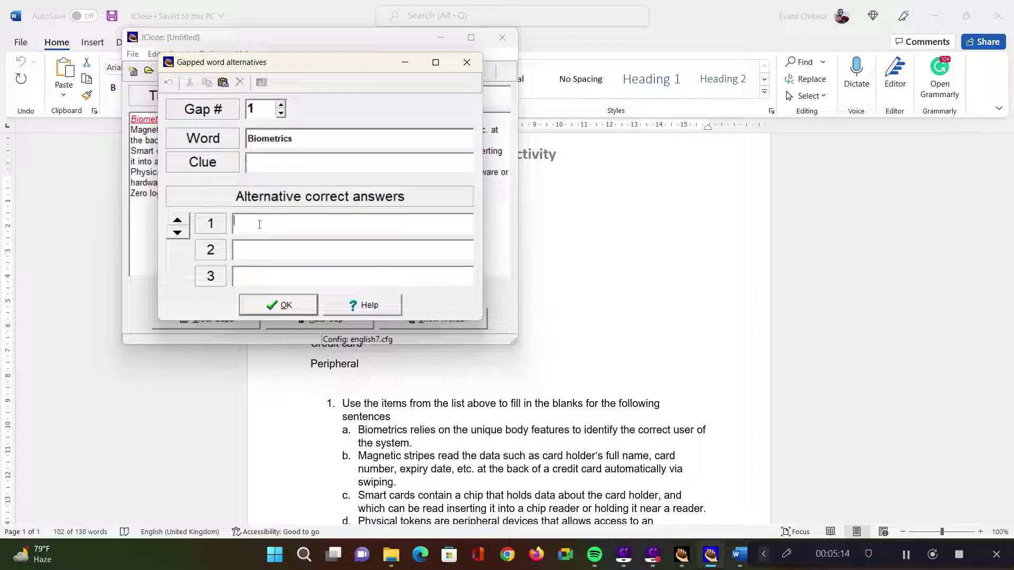
# Step: Try alternatives 'six' and '6', then clear both and accept the gap with no alternatives
pyautogui.click(283, 223)
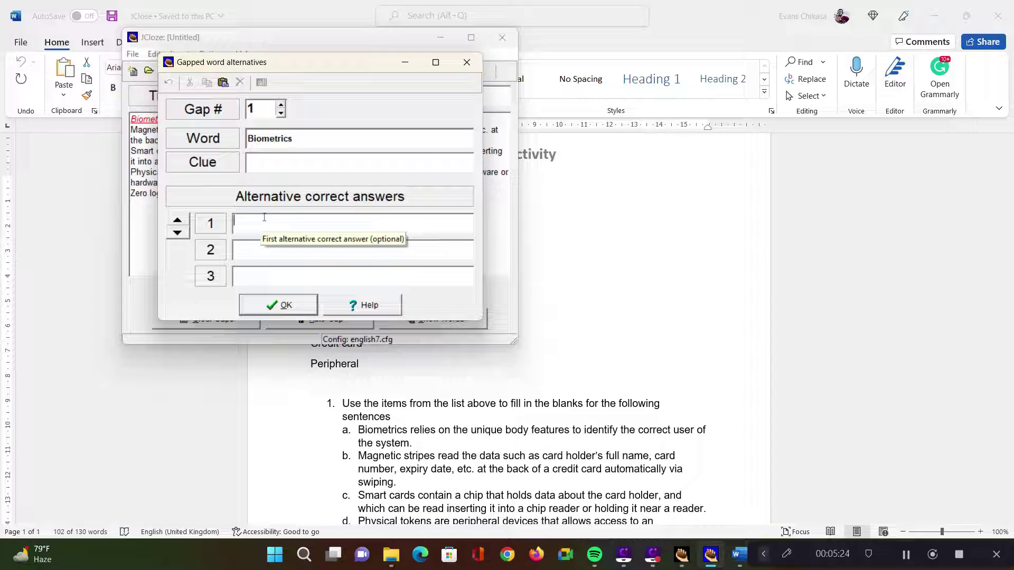
pyautogui.write('six')
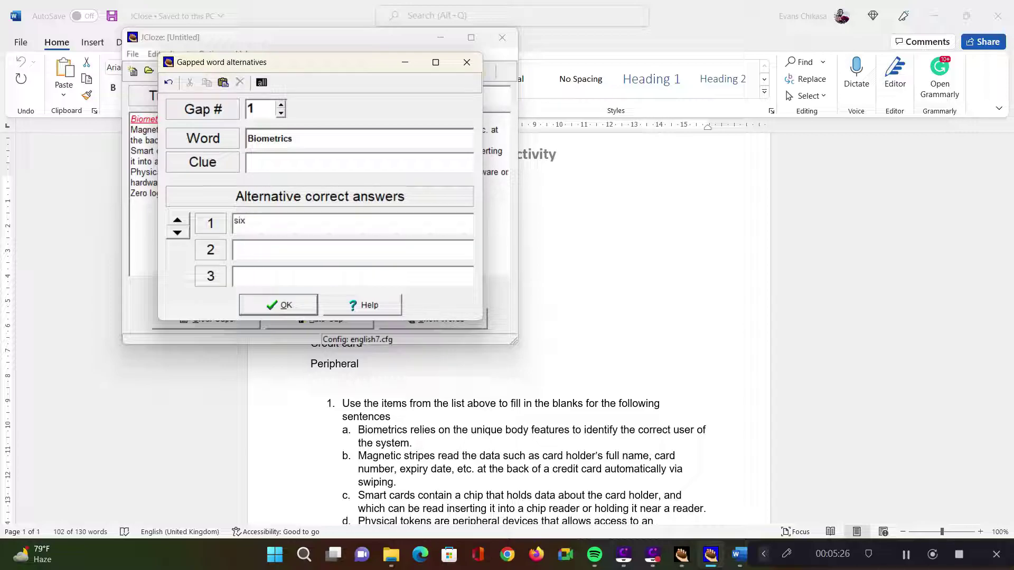
pyautogui.click(286, 250)
pyautogui.write('6')
pyautogui.press('BackSpace')
pyautogui.doubleClick(239, 220)
pyautogui.press('BackSpace')
pyautogui.click(290, 310)
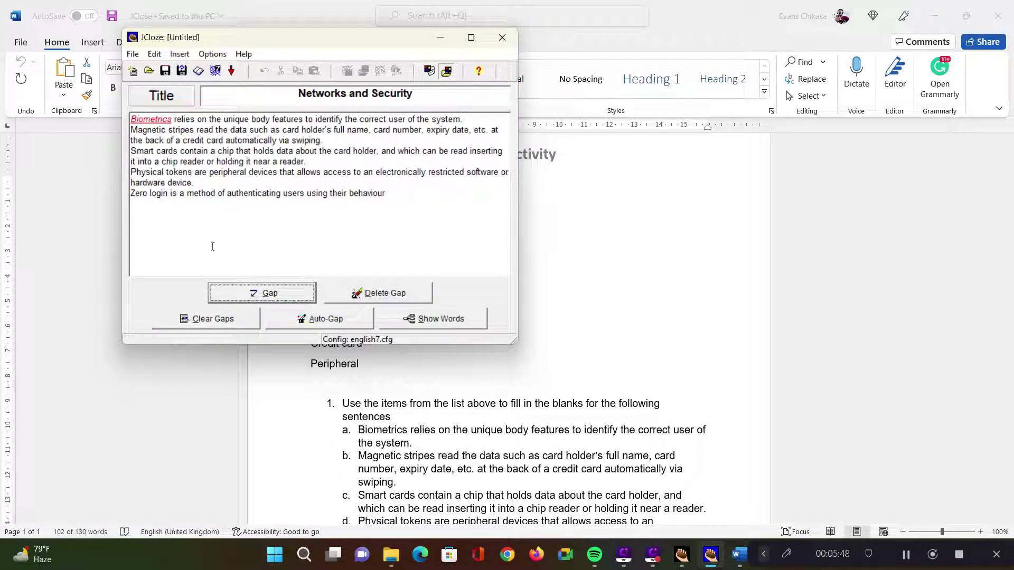
# Step: Clear all gaps from the text, confirming with Yes
pyautogui.click(215, 323)
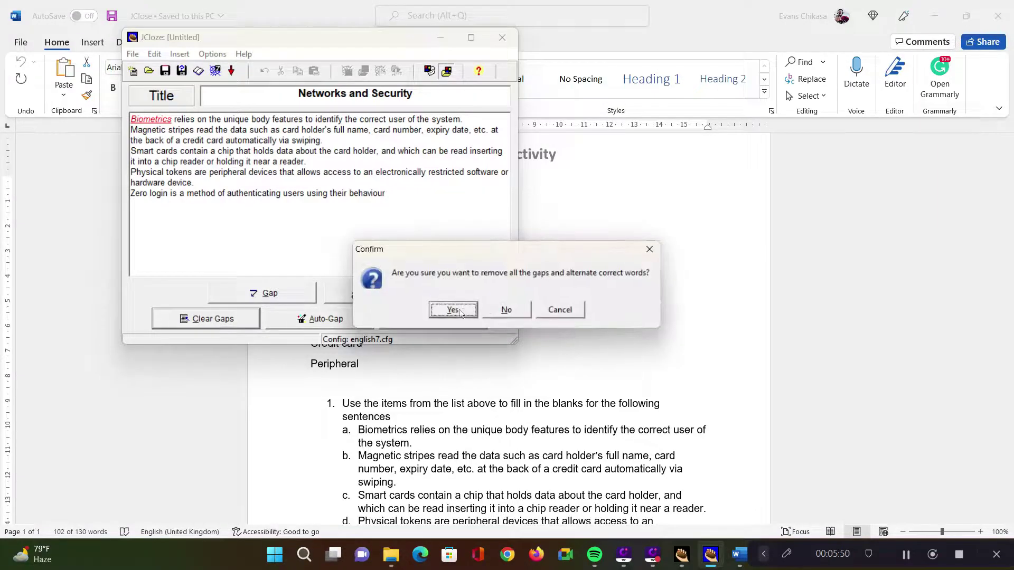
pyautogui.click(453, 310)
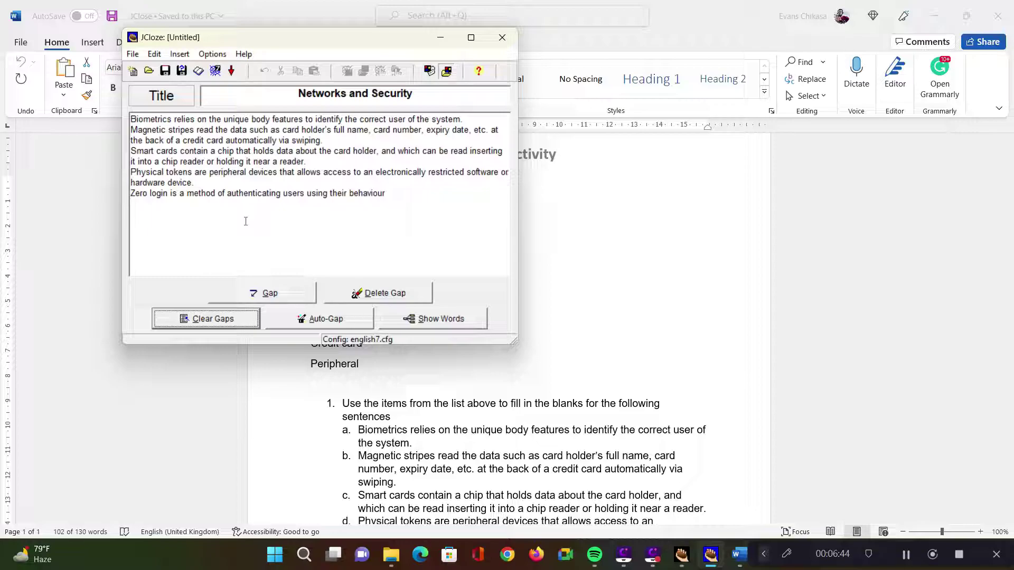
# Step: Auto-gap every 5th word of the Networks and Security text
pyautogui.click(303, 319)
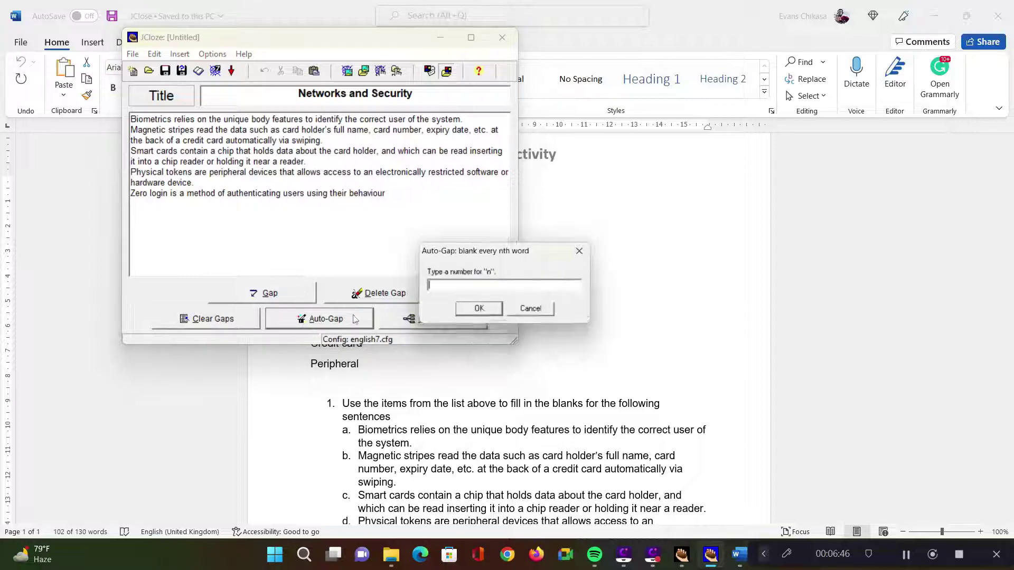
pyautogui.write('5')
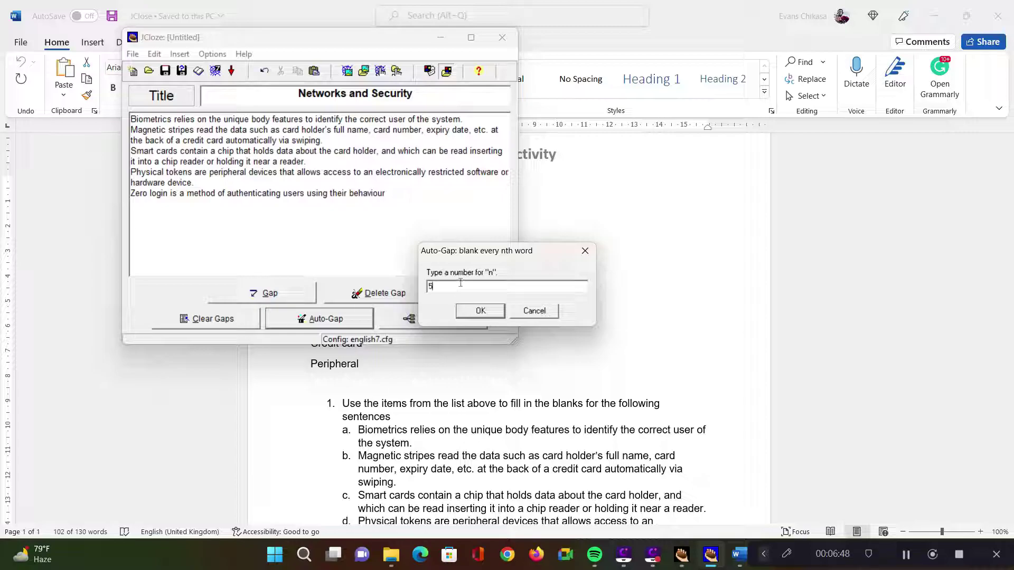
pyautogui.click(476, 313)
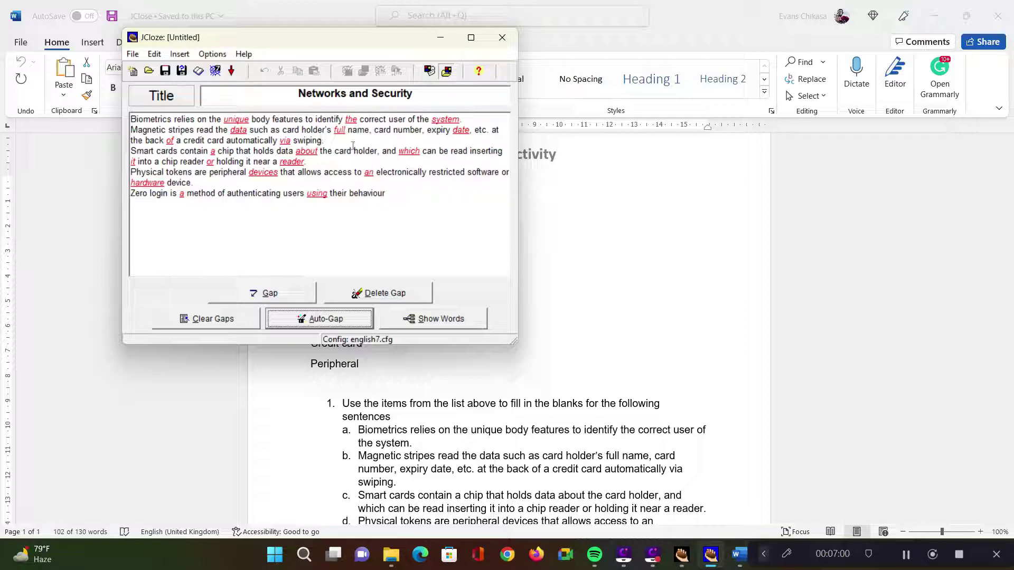
pyautogui.doubleClick(352, 121)
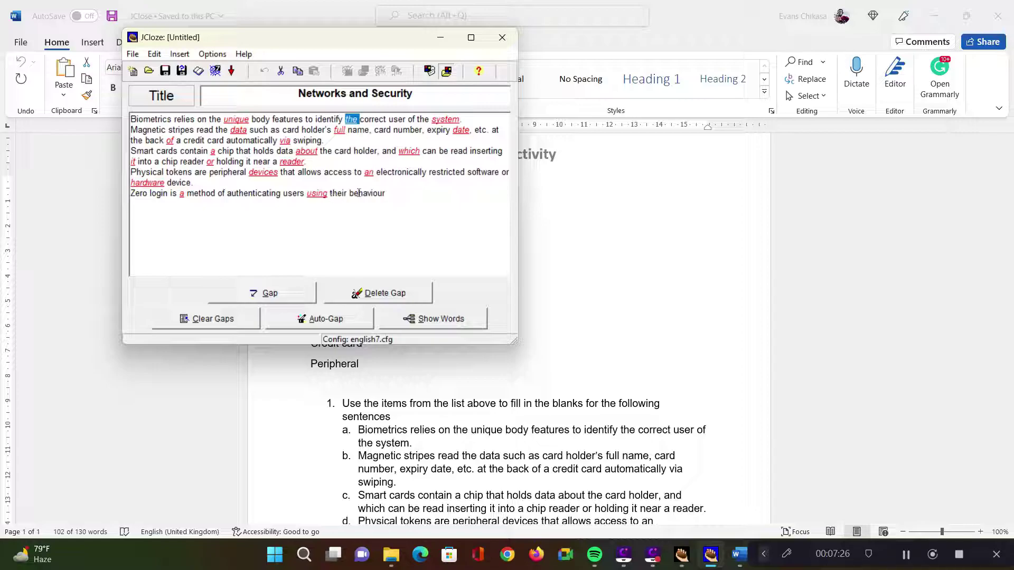
# Step: Clear the automatic gaps and make Biometrics a gap again
pyautogui.click(228, 319)
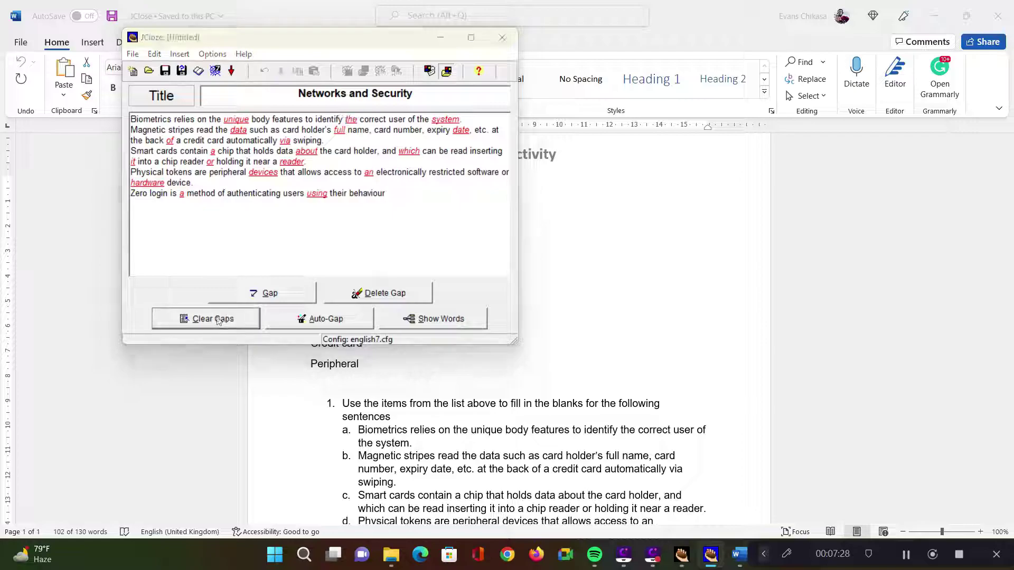
pyautogui.click(445, 311)
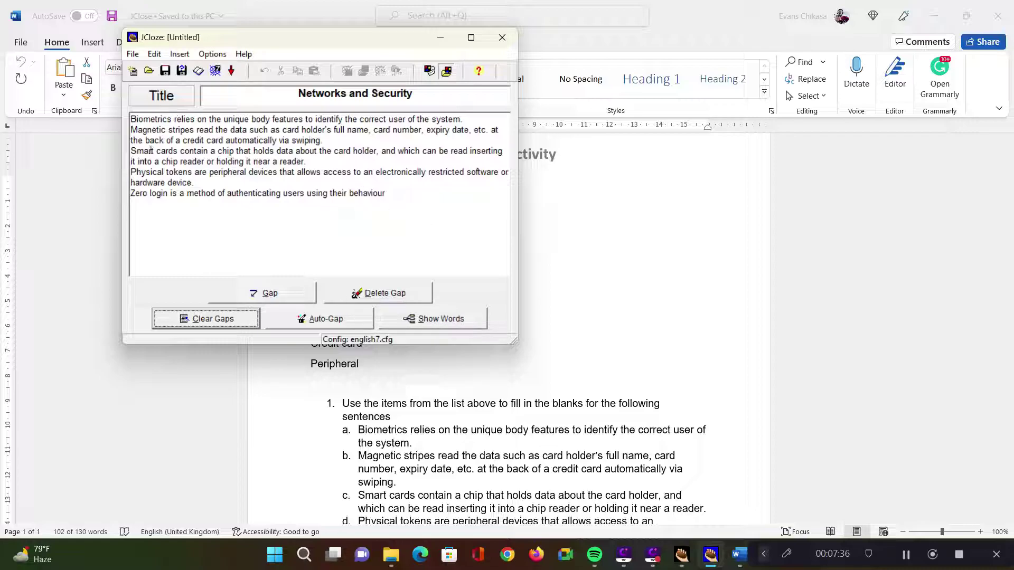
pyautogui.doubleClick(151, 119)
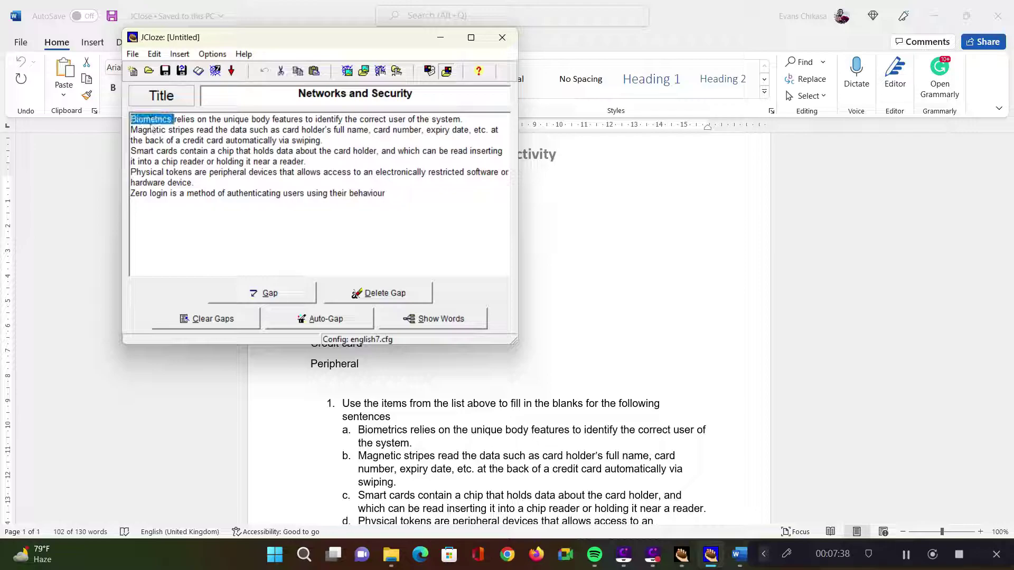
pyautogui.click(153, 123)
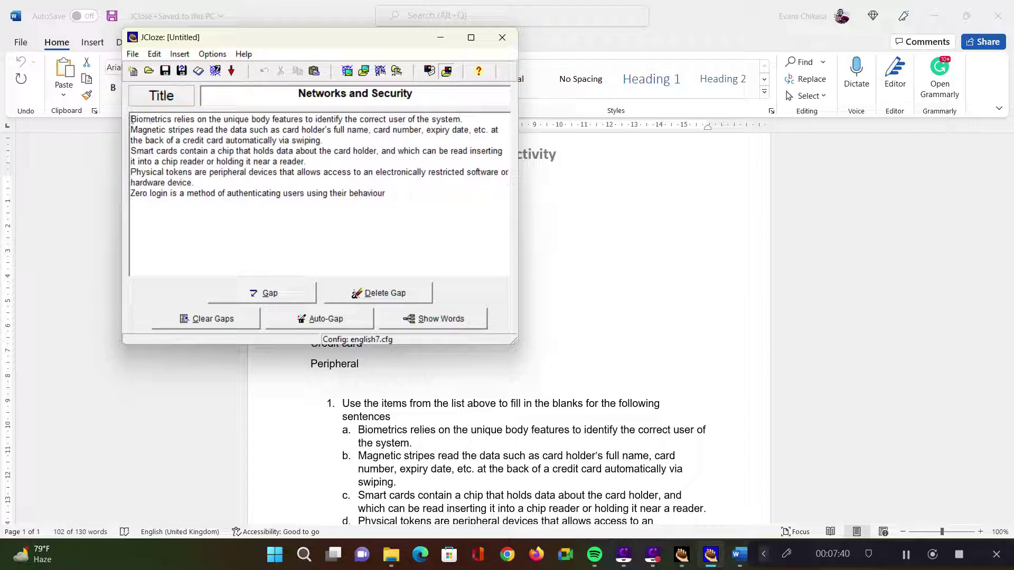
pyautogui.moveTo(131, 119); pyautogui.dragTo(171, 121)
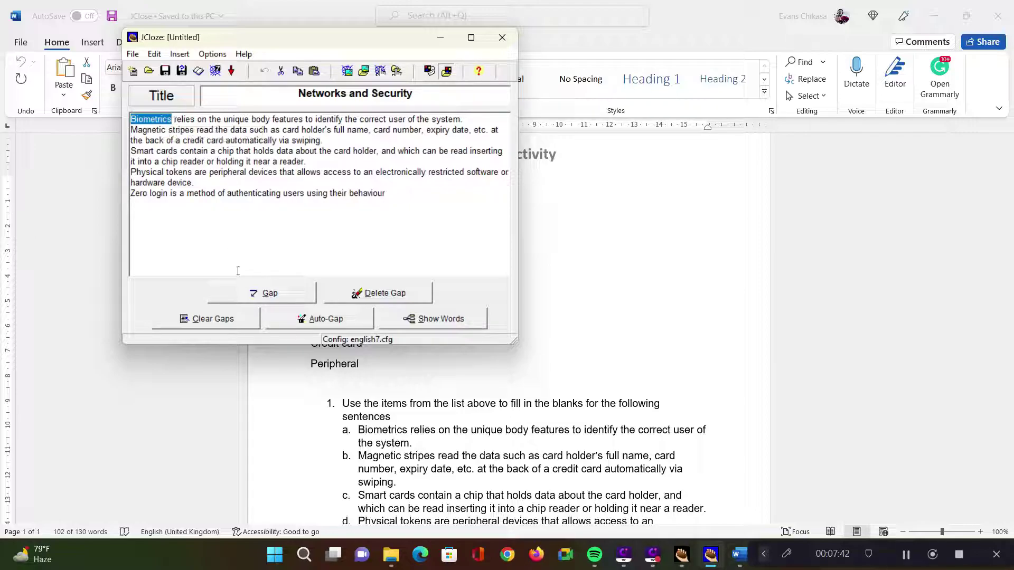
pyautogui.click(259, 293)
pyautogui.click(266, 303)
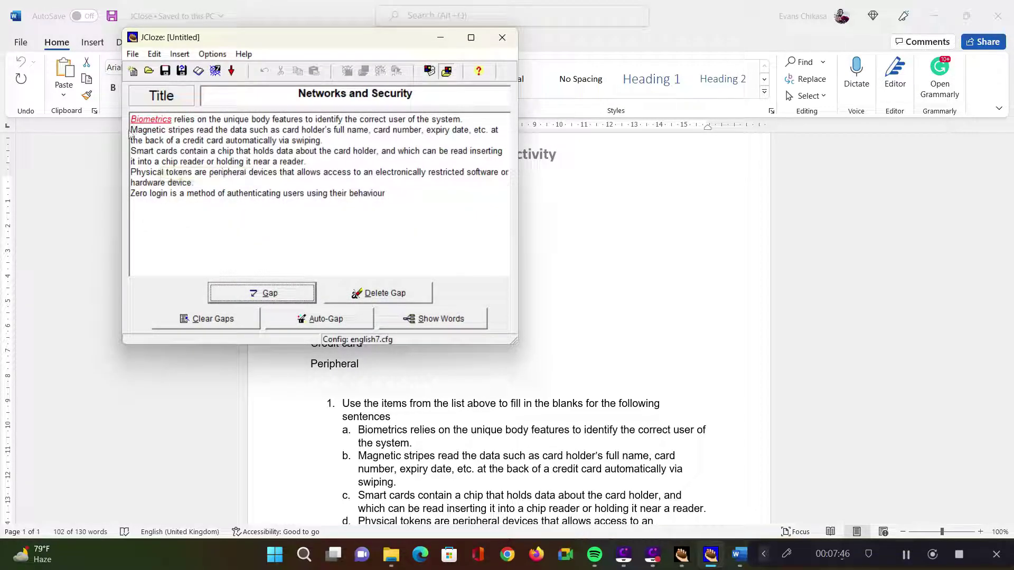
# Step: Gap the words stripes, tokens and chip as well
pyautogui.moveTo(169, 129); pyautogui.dragTo(195, 131)
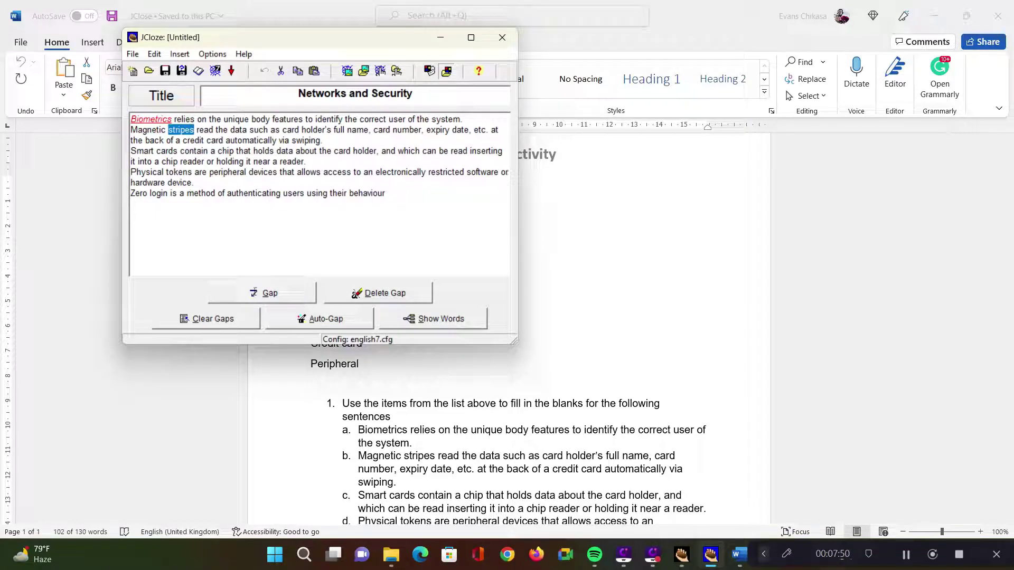
pyautogui.click(254, 291)
pyautogui.click(275, 304)
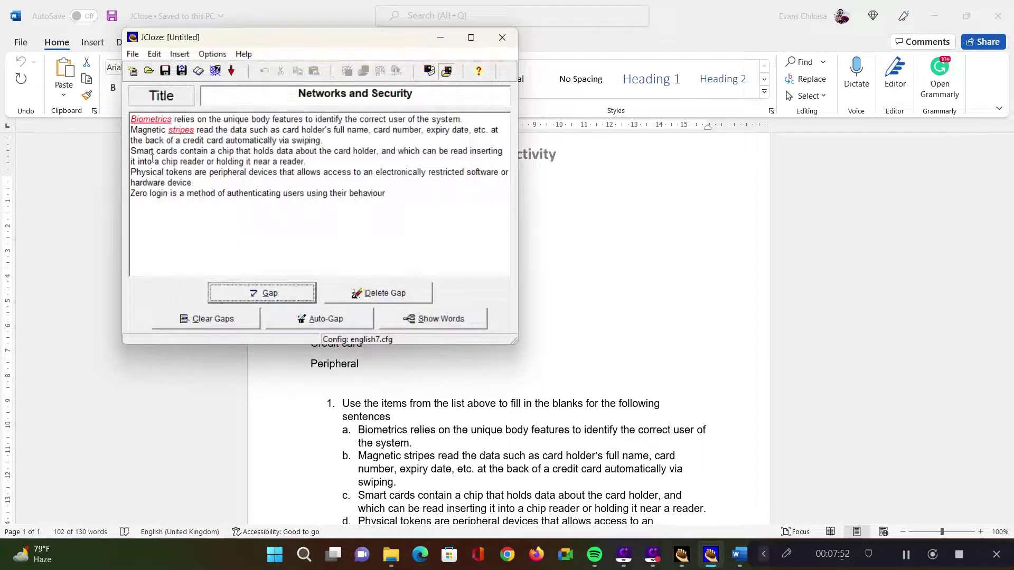
pyautogui.click(173, 172)
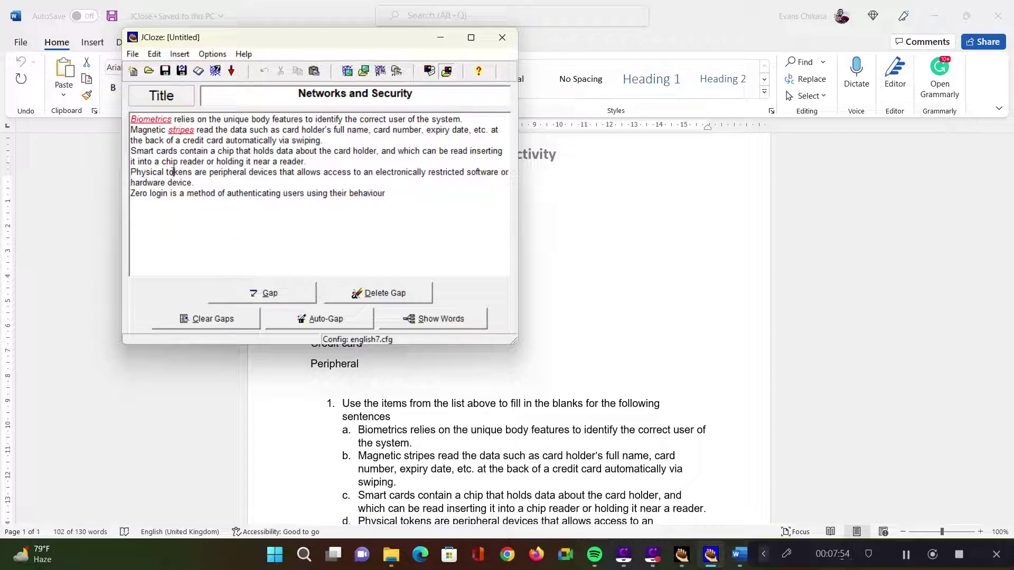
pyautogui.doubleClick(174, 172)
pyautogui.moveTo(166, 172); pyautogui.dragTo(194, 174)
pyautogui.click(266, 290)
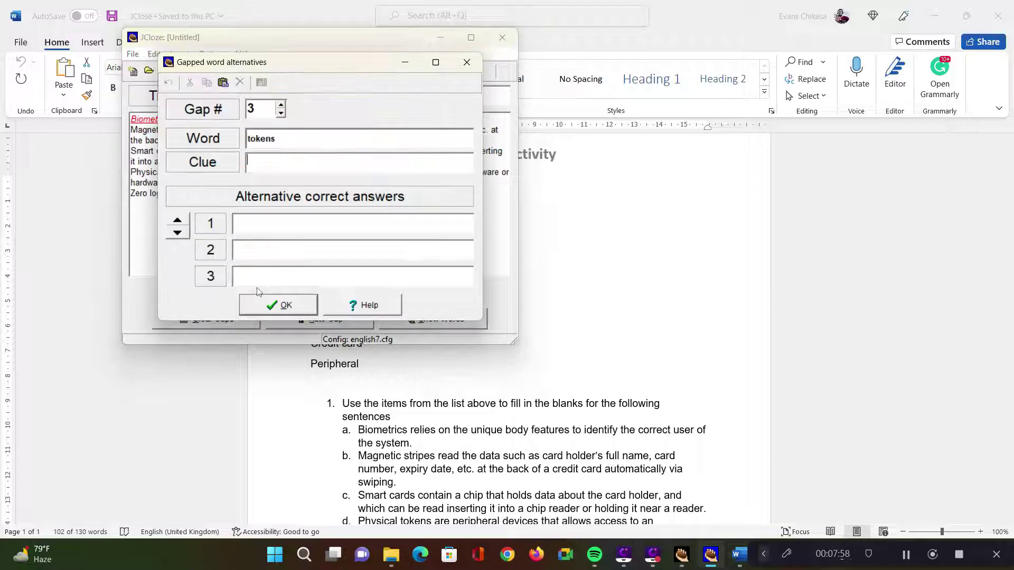
pyautogui.click(272, 303)
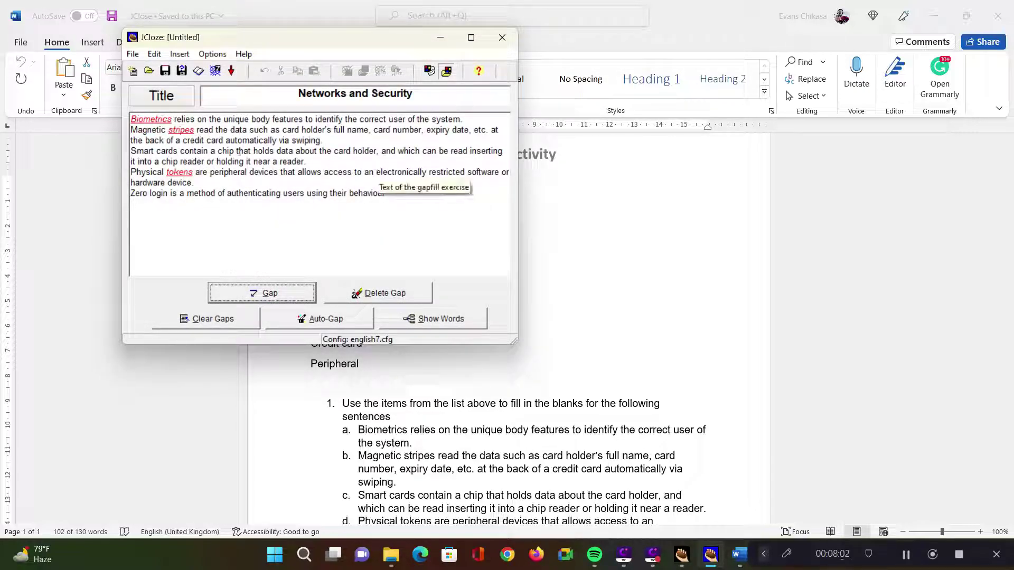
pyautogui.doubleClick(221, 150)
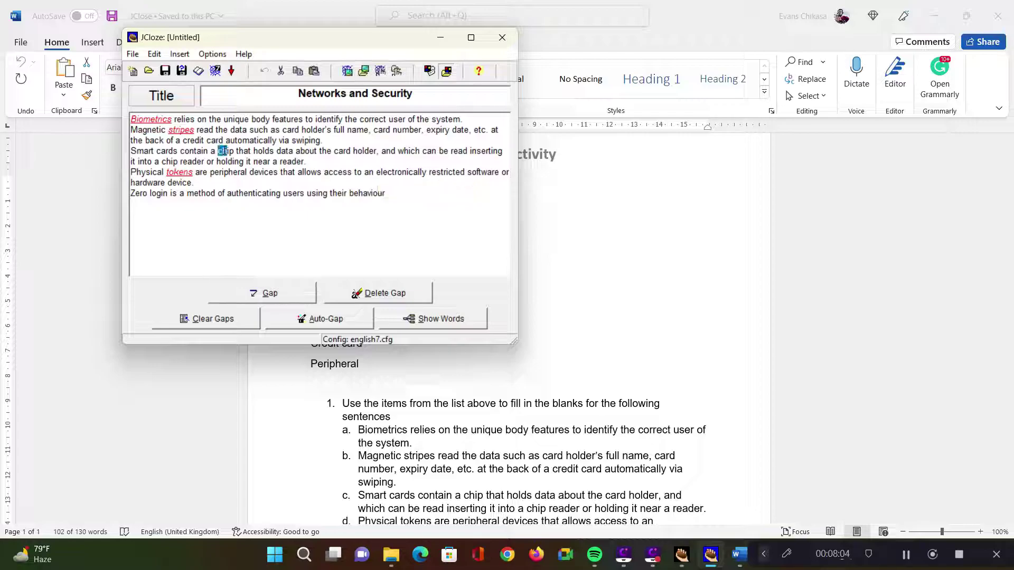
pyautogui.click(259, 299)
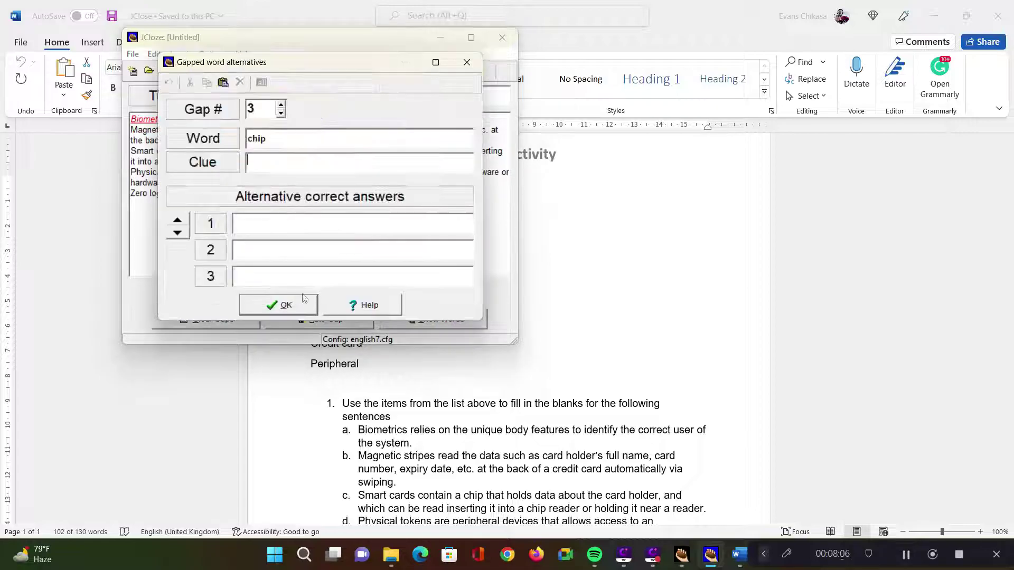
pyautogui.click(290, 307)
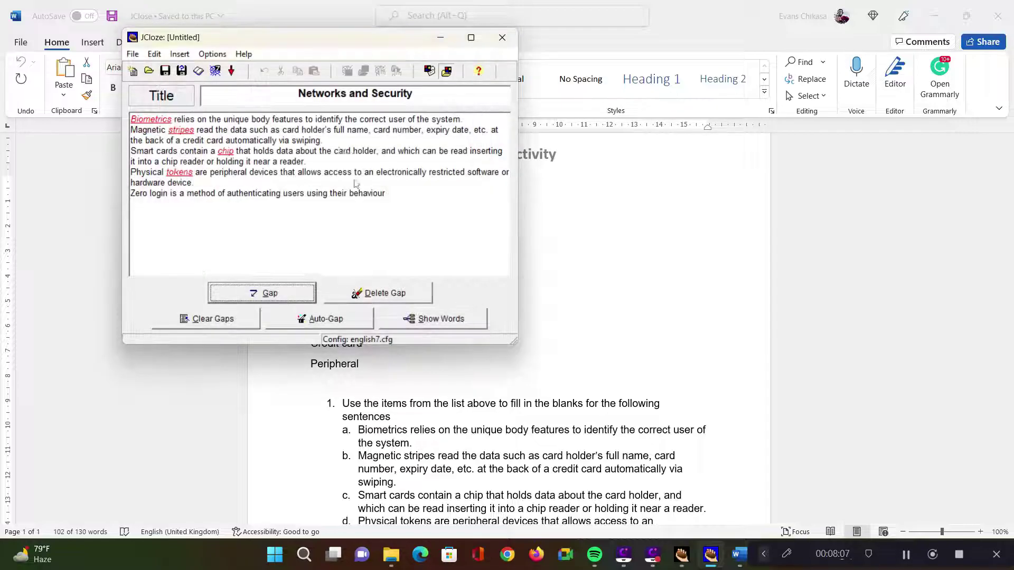
# Step: Open the configuration settings and view prompts like 'Correct! Well done.' and 'Your score is'
pyautogui.click(428, 71)
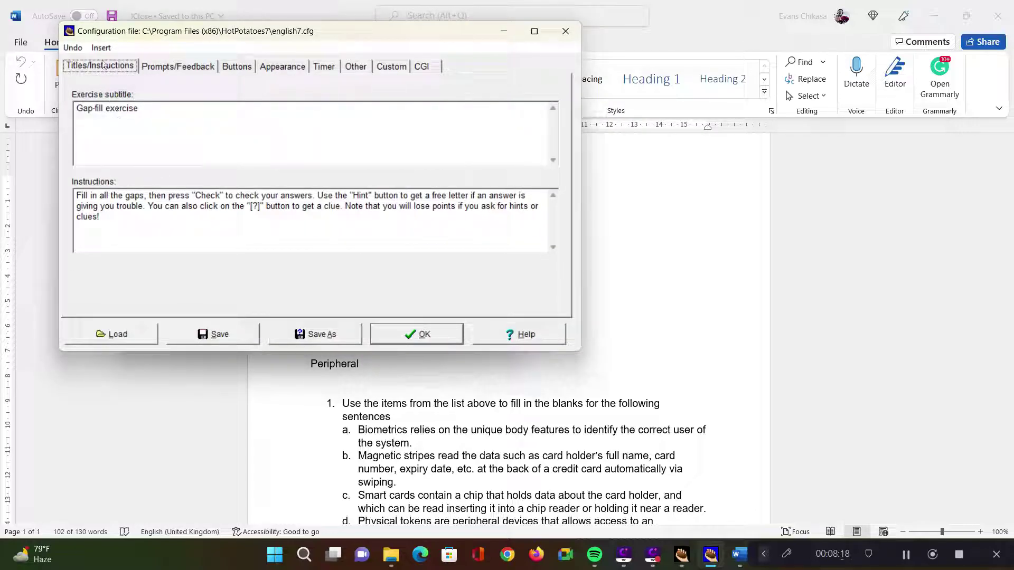
pyautogui.press('Tab')
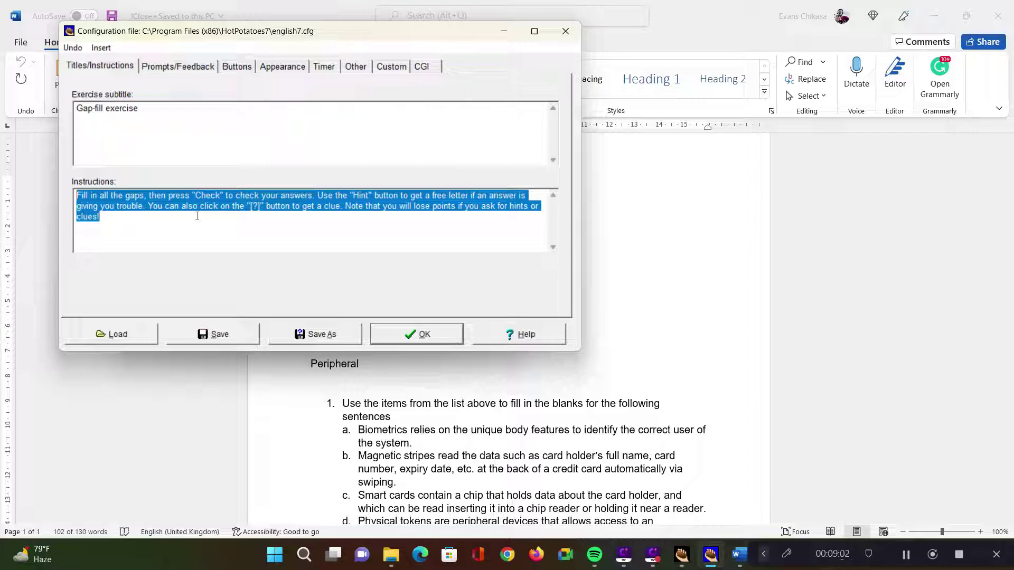
pyautogui.click(190, 66)
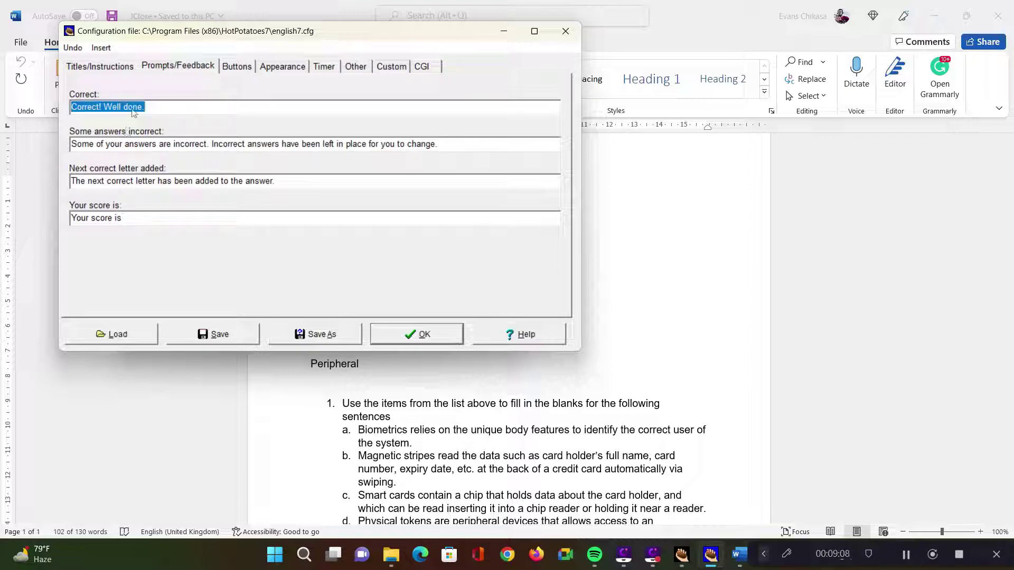
# Step: Review the 'Correct! Well done.' and 'Your score is' messages, then view the button captions
pyautogui.moveTo(153, 107); pyautogui.dragTo(71, 108)
pyautogui.click(141, 218)
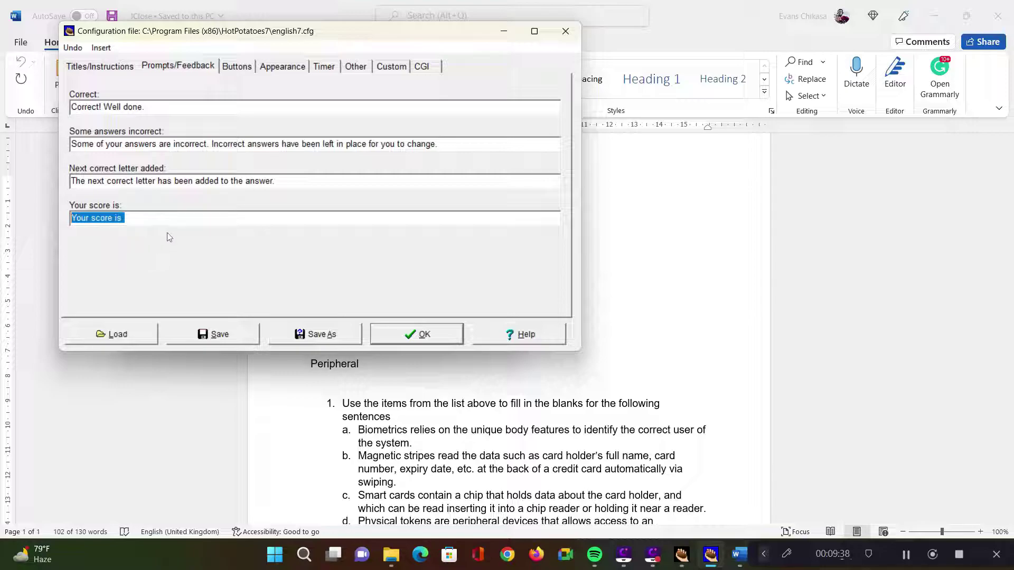
pyautogui.click(237, 67)
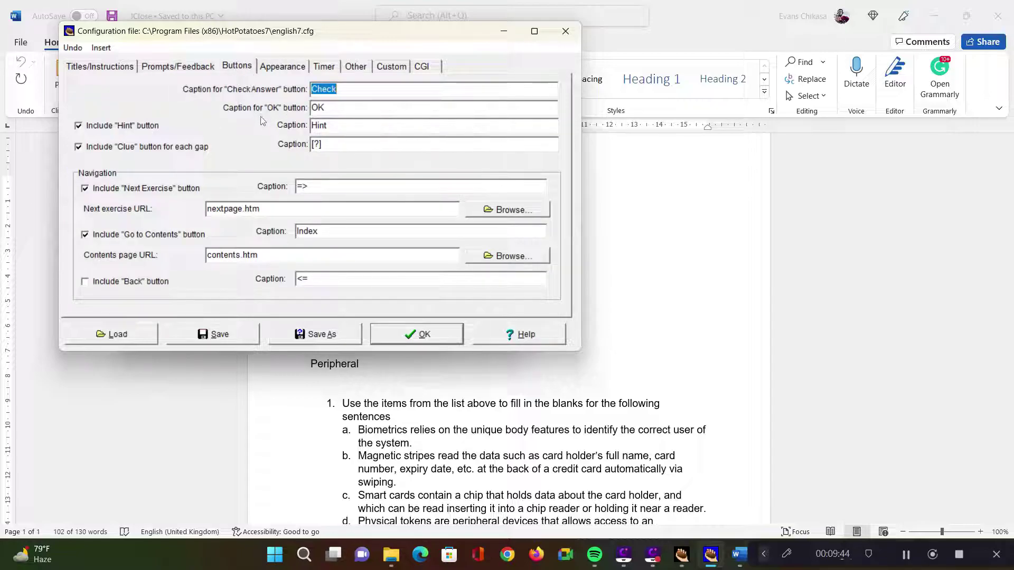
# Step: Give the exercise a 5-minute time limit with the 'Your time is over!' message and confirm
pyautogui.click(288, 70)
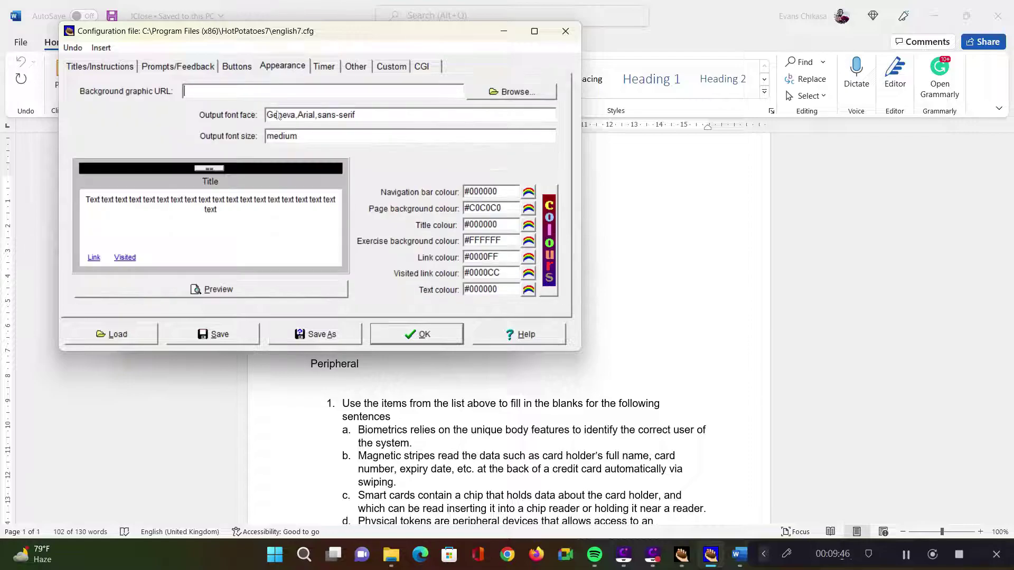
pyautogui.click(324, 71)
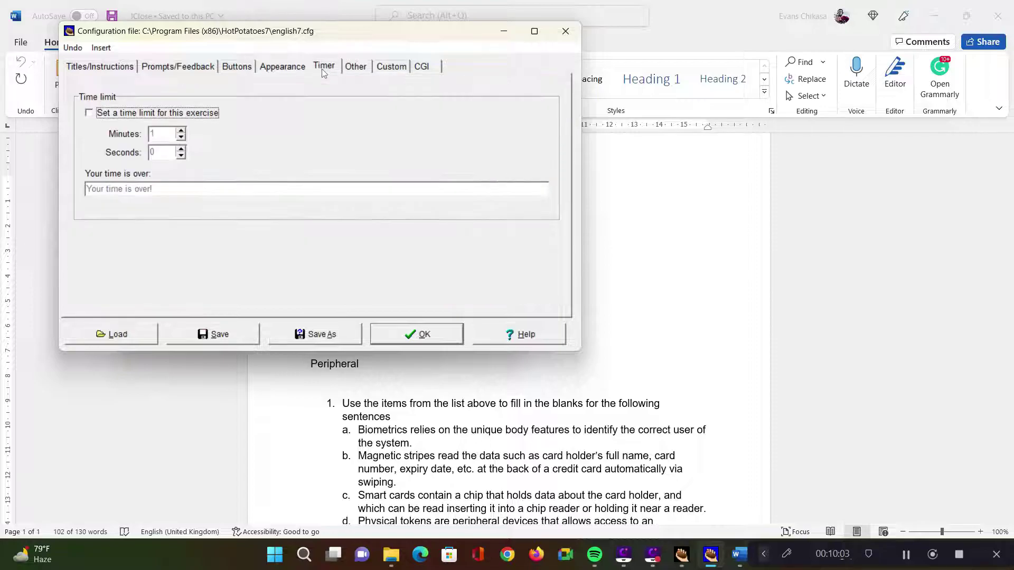
pyautogui.click(135, 119)
pyautogui.click(181, 130)
pyautogui.click(181, 130)
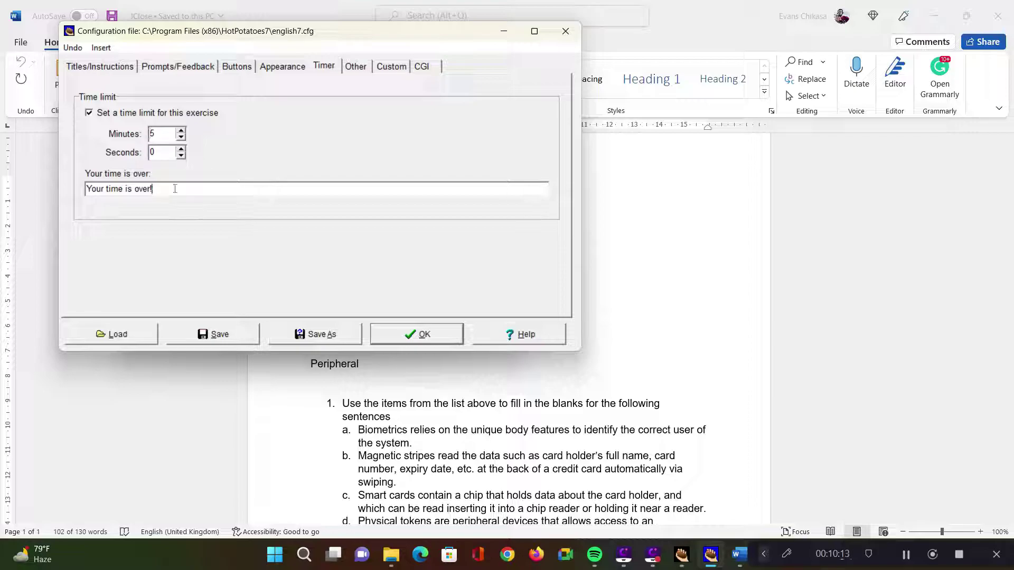
pyautogui.moveTo(153, 189); pyautogui.dragTo(69, 192)
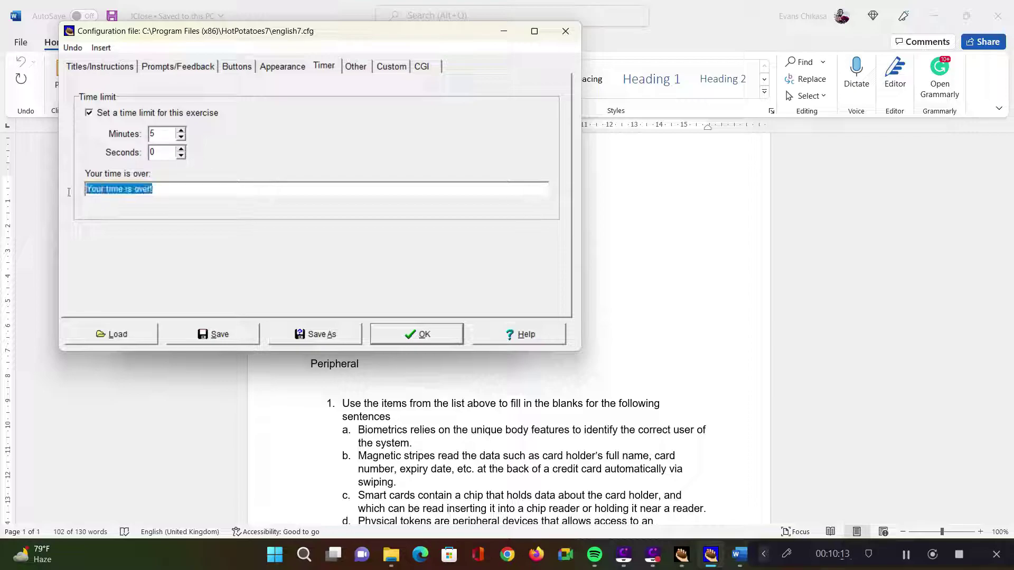
pyautogui.click(410, 339)
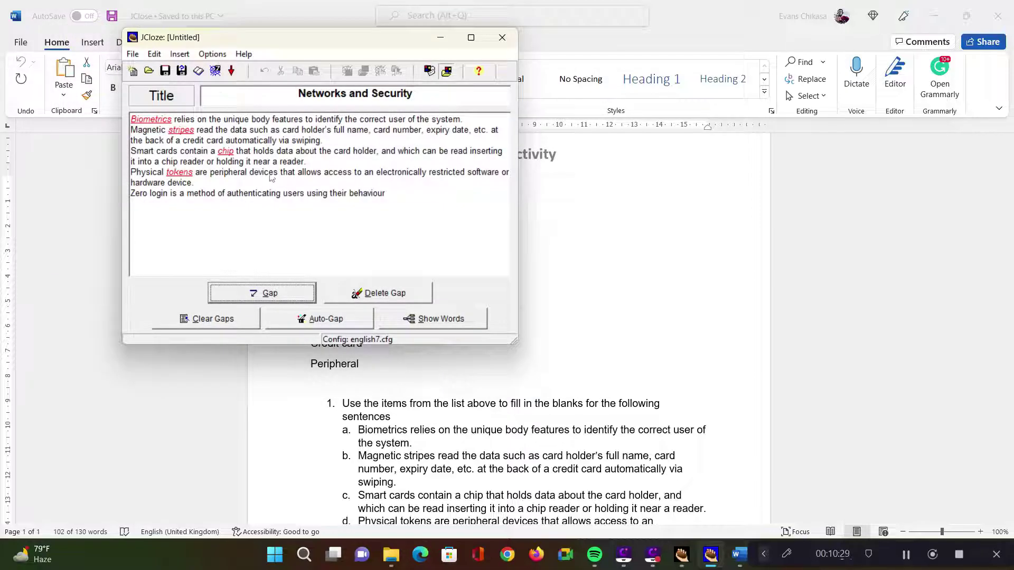
# Step: Export a standard-format web page named 'Network & Security Activity' and view it in the browser
pyautogui.click(133, 54)
pyautogui.moveTo(160, 153)
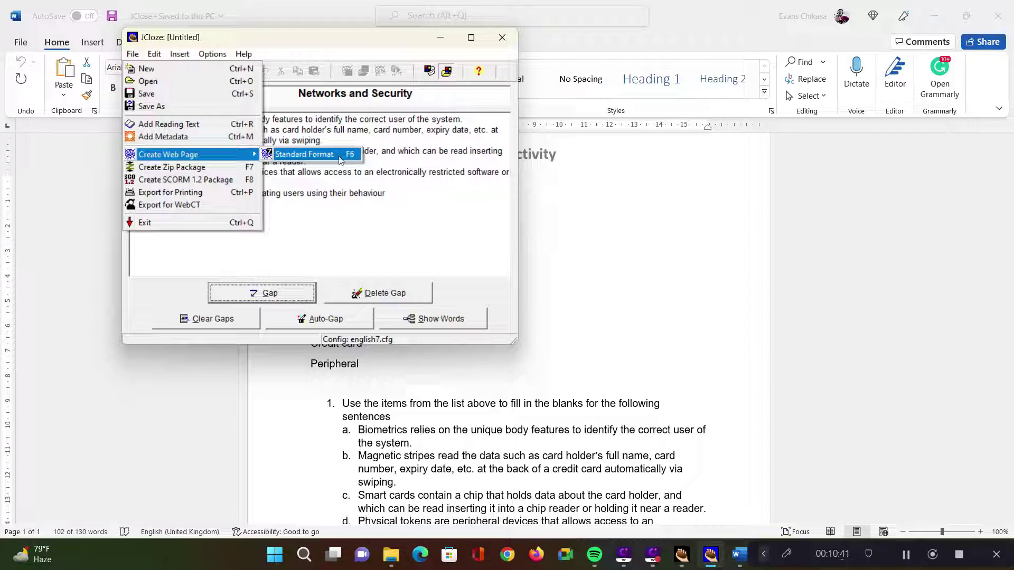
pyautogui.click(339, 157)
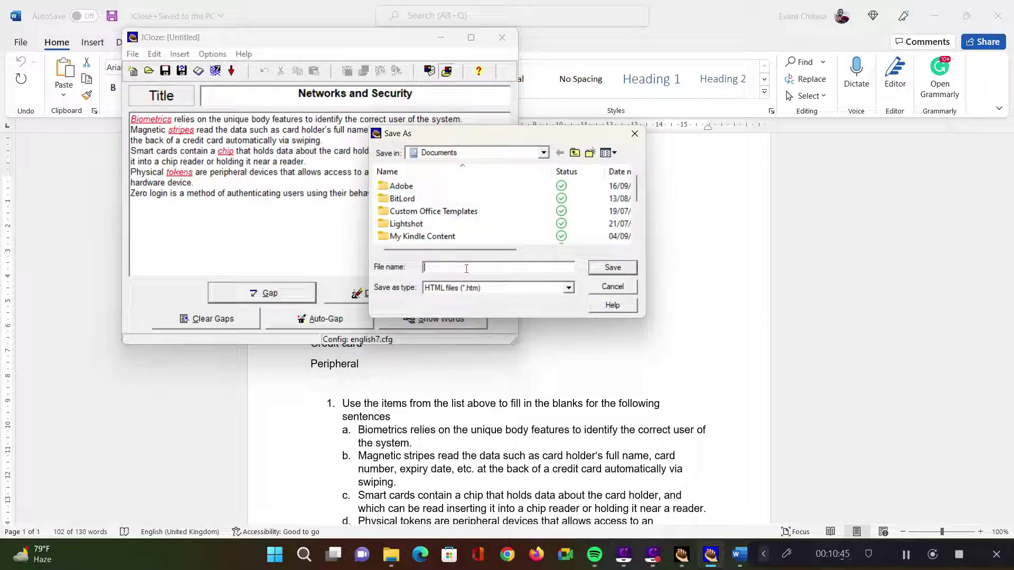
pyautogui.write('Network ')
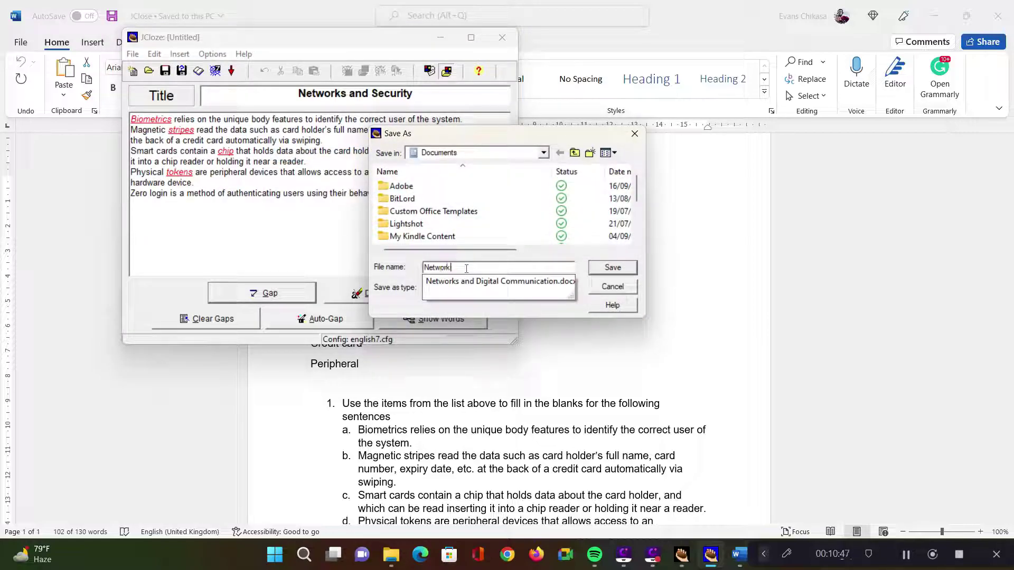
pyautogui.write('& Securit')
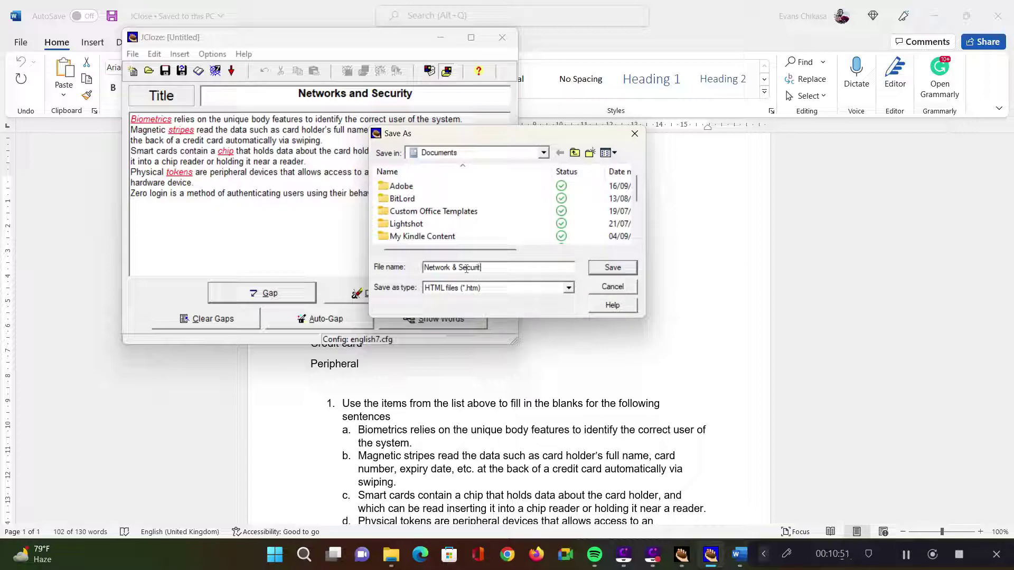
pyautogui.write('y.')
pyautogui.write('A')
pyautogui.write('ctivity')
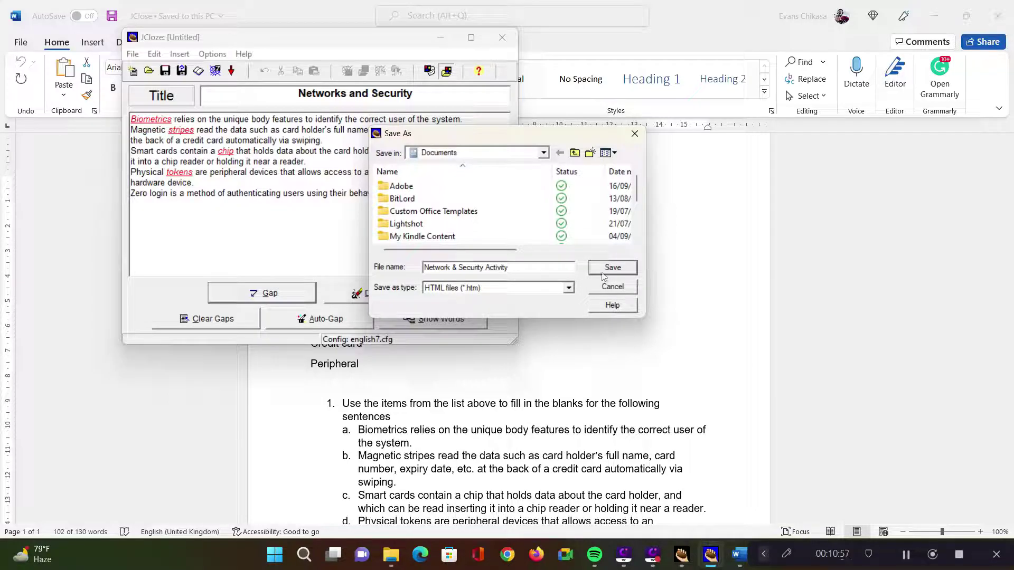
pyautogui.click(602, 268)
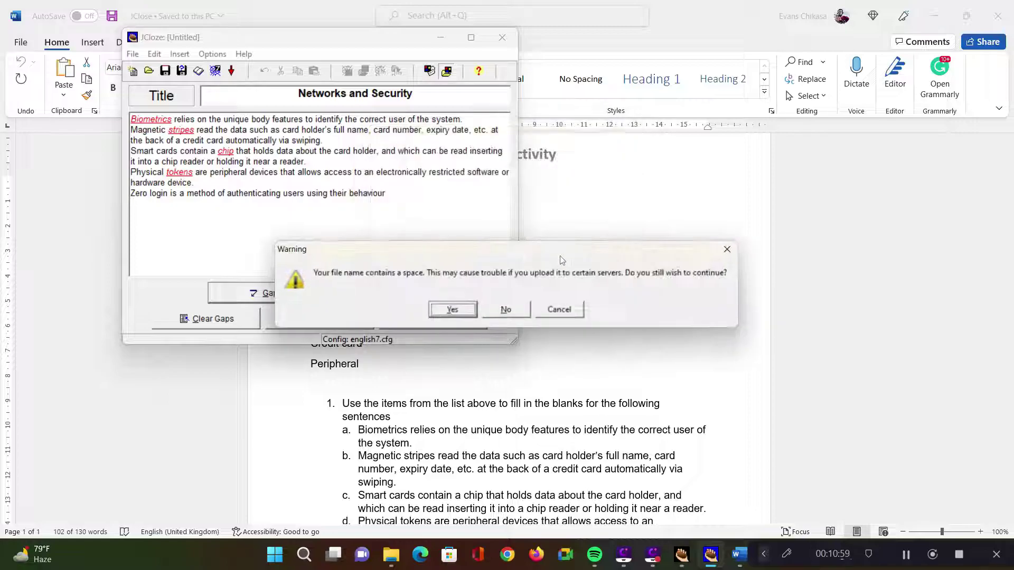
pyautogui.click(442, 309)
pyautogui.click(337, 189)
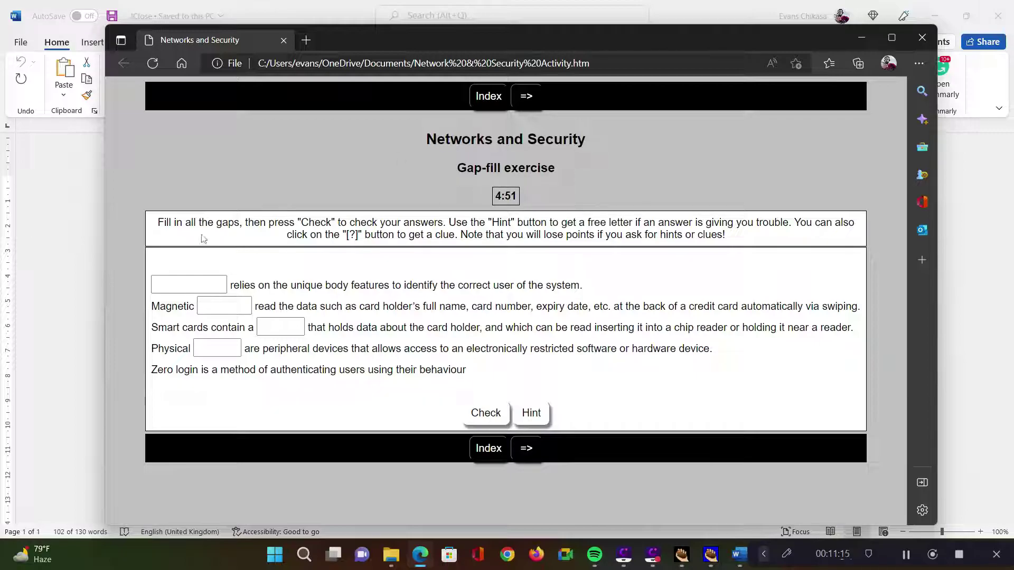
# Step: Type a first attempt at the answer into the first gap
pyautogui.click(175, 285)
pyautogui.click(219, 307)
pyautogui.click(296, 321)
pyautogui.click(219, 348)
pyautogui.click(223, 307)
pyautogui.click(184, 280)
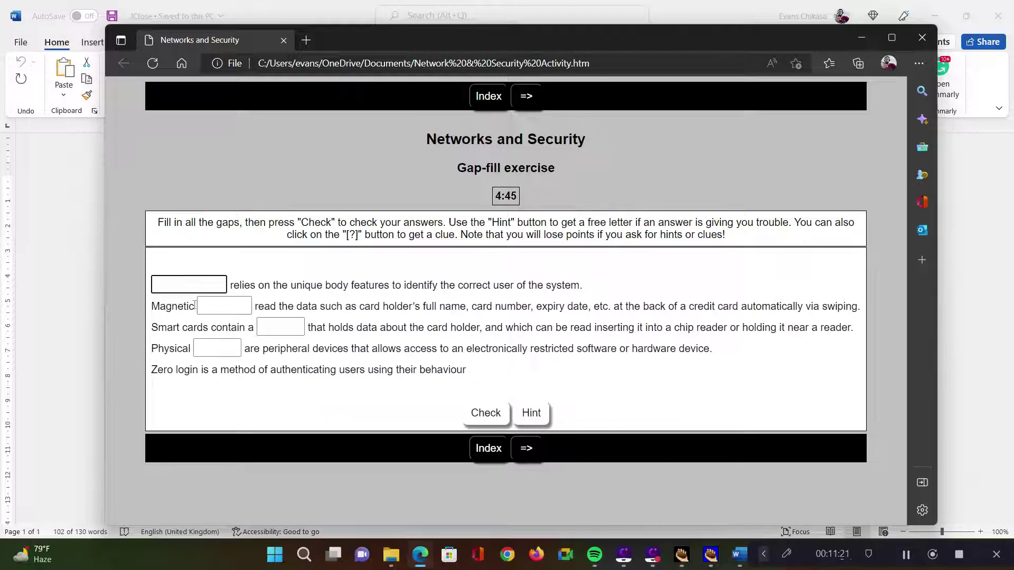
pyautogui.write('Blo,etrical')
pyautogui.press('BackSpace')
pyautogui.press('BackSpace')
pyautogui.write('s')
# Step: Correct the first gap's spelling so it reads 'Biometrics'
pyautogui.click(177, 284)
pyautogui.rightClick(176, 284)
pyautogui.press('Escape')
pyautogui.press('BackSpace')
pyautogui.write('m')
pyautogui.press('Left')
pyautogui.press('Left')
pyautogui.press('BackSpace')
pyautogui.write('i')
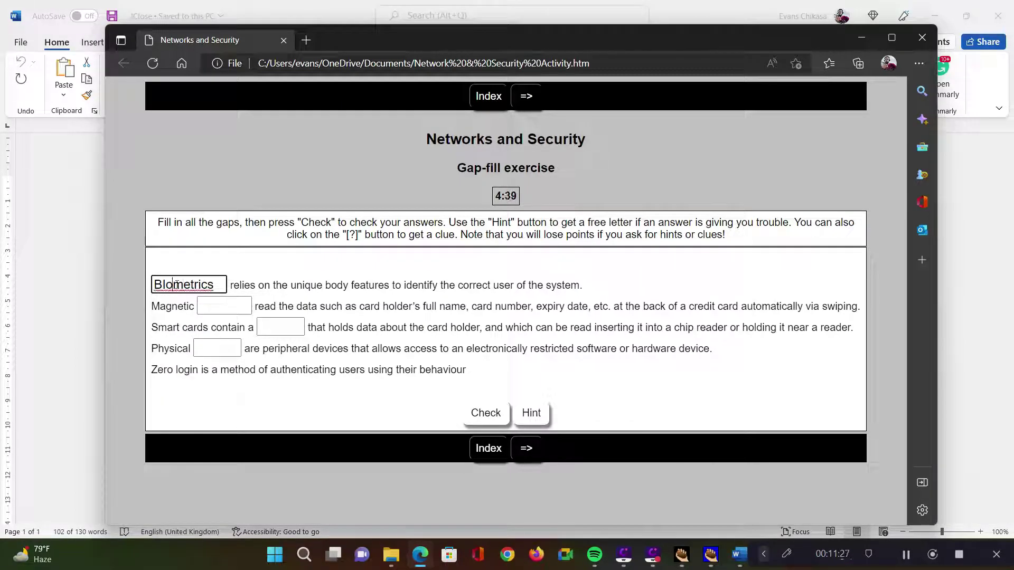
# Step: Answer the Magnetic, Smart cards and Physical gaps with stripes, tree and five
pyautogui.click(218, 307)
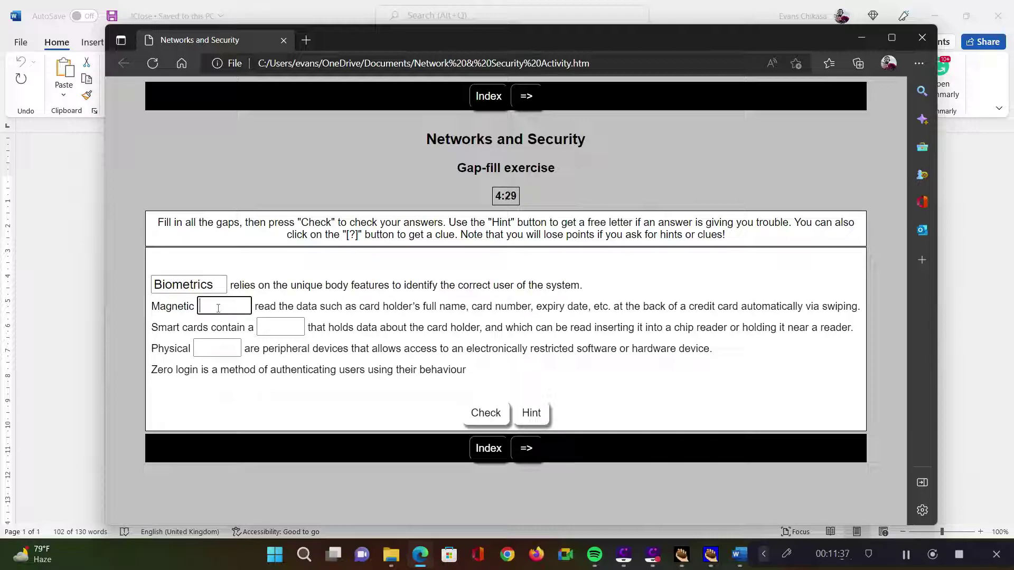
pyautogui.write('stripes')
pyautogui.click(289, 330)
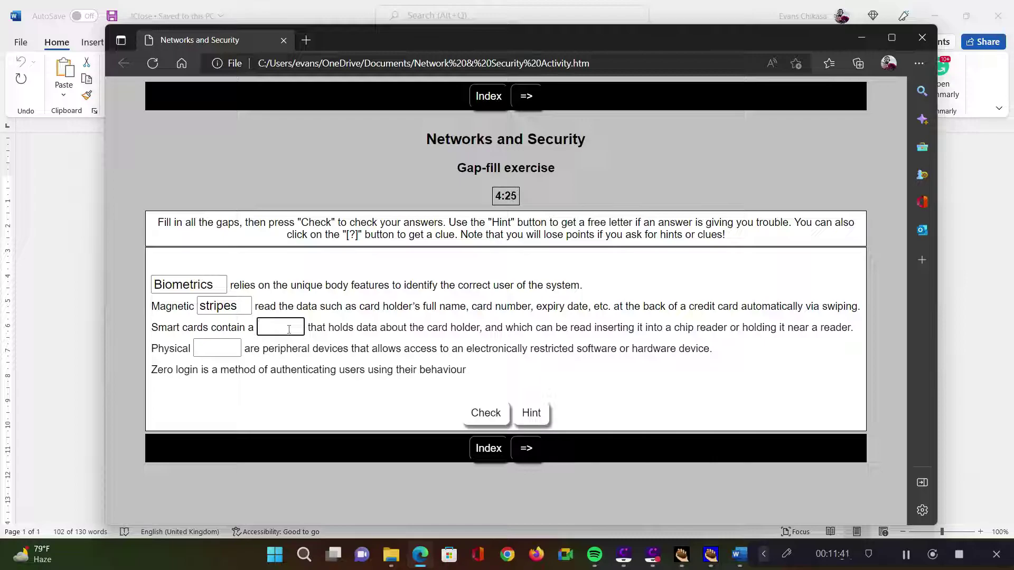
pyautogui.write('tree')
pyautogui.click(226, 348)
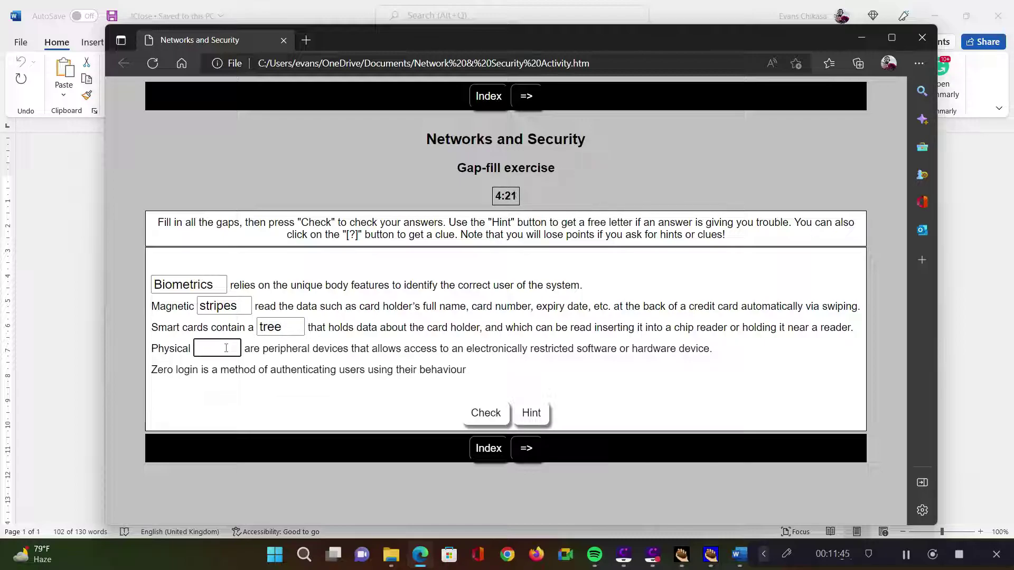
pyautogui.write('five')
# Step: Dismiss the 50% score notice and select the wrong answers tree and five
pyautogui.click(479, 417)
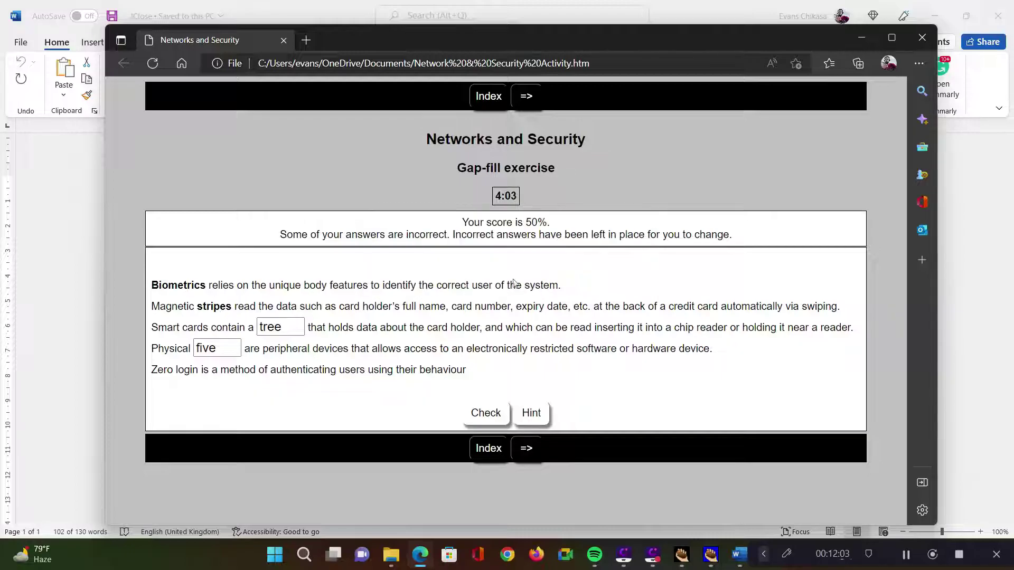
pyautogui.click(279, 328)
pyautogui.doubleClick(270, 327)
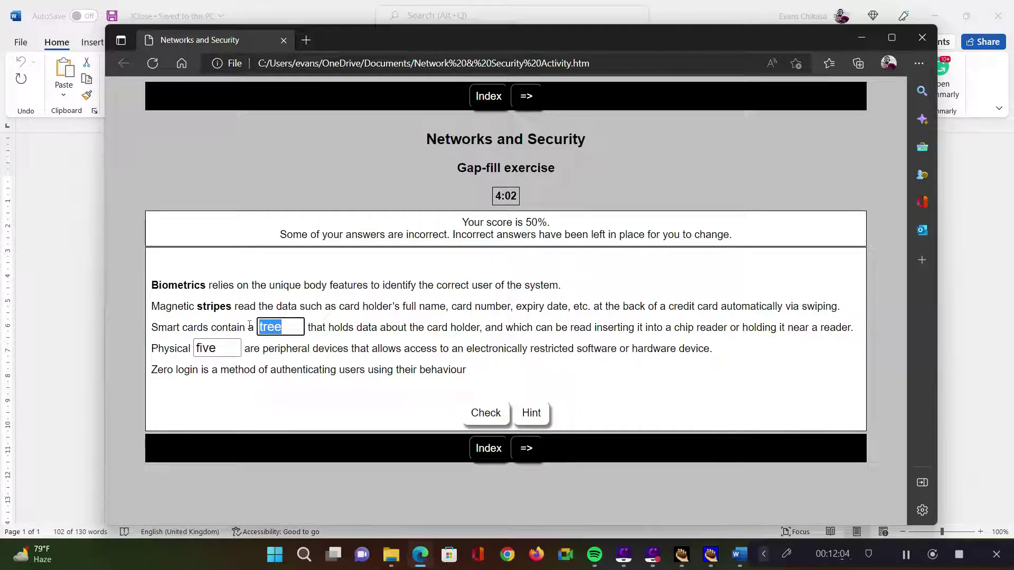
pyautogui.doubleClick(229, 345)
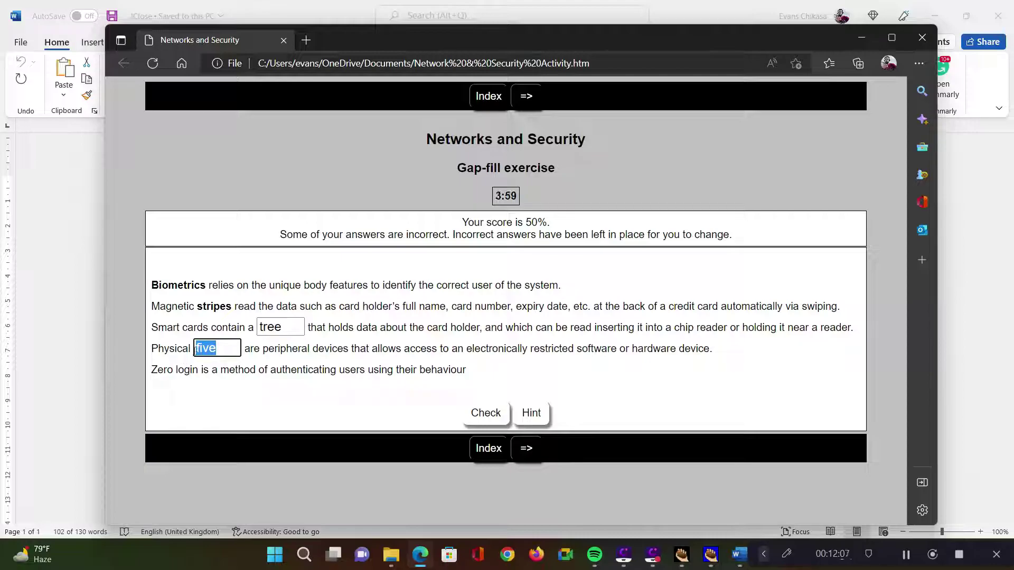